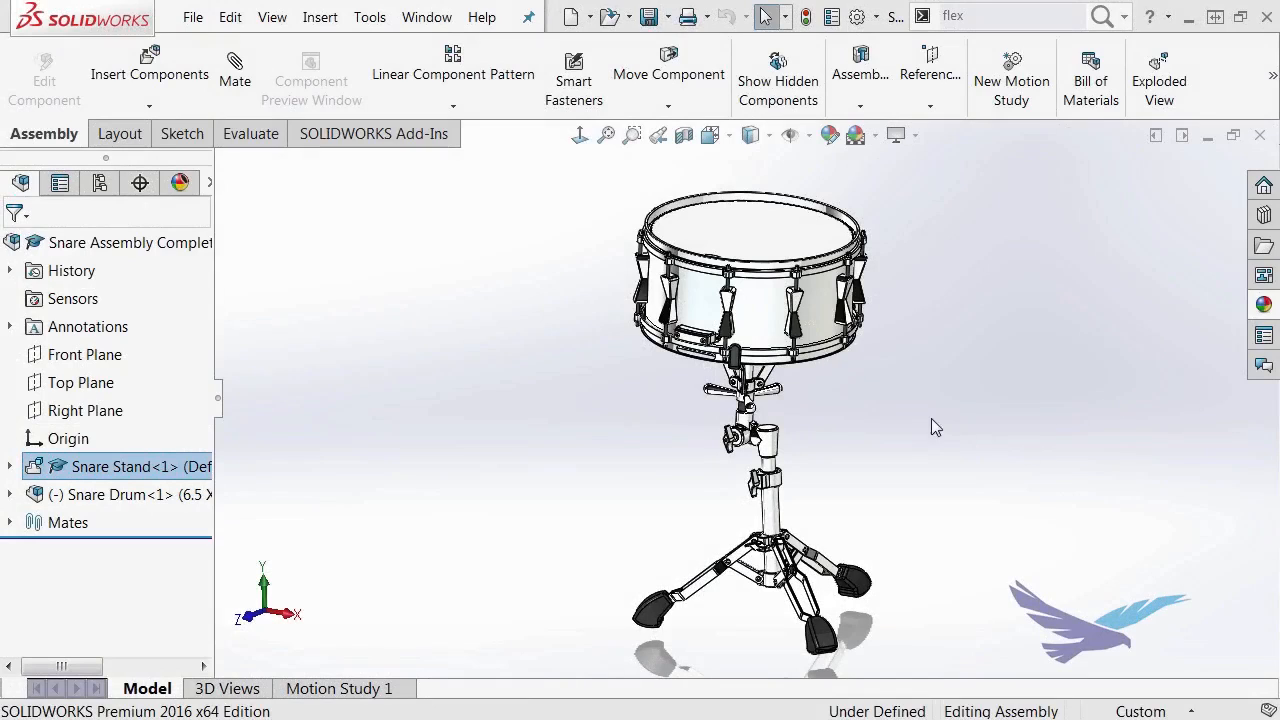
# Step: Switch from the snare drum assembly to the open Flex for BLOG part containing the clamp's twisted main linkage
pyautogui.scroll(-5, 870, 420)
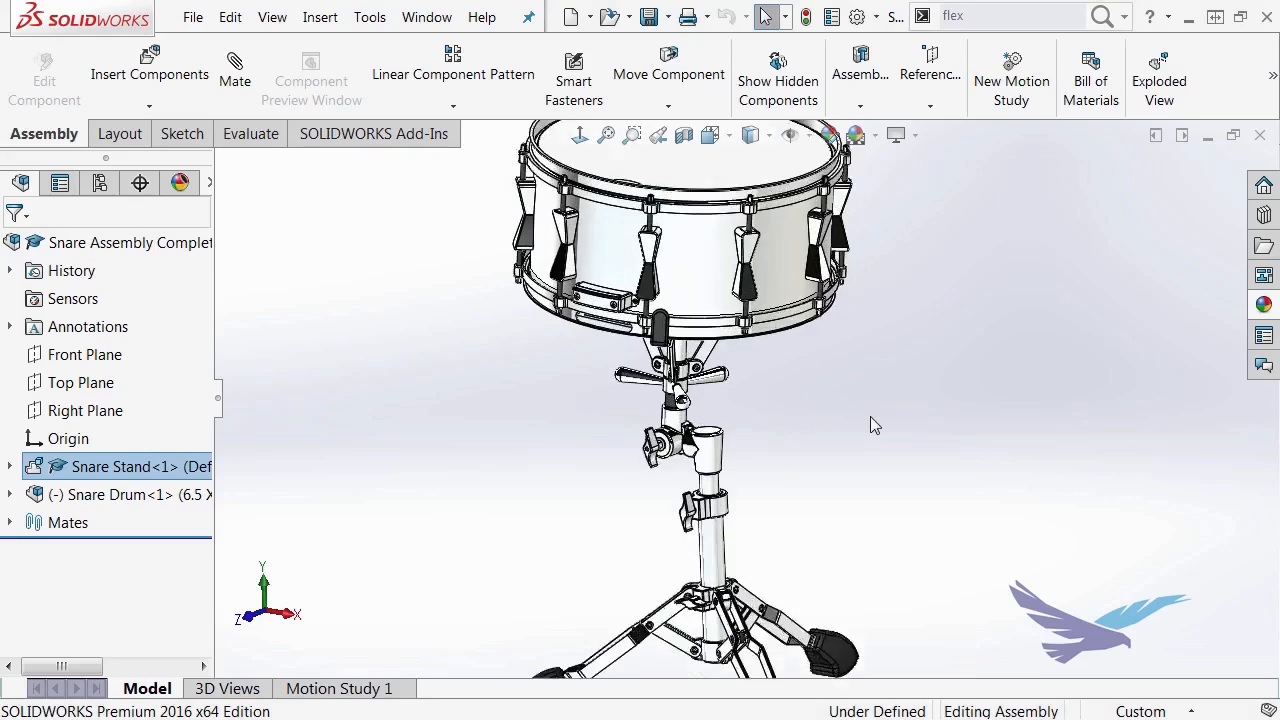
pyautogui.moveTo(760, 457); pyautogui.dragTo(660, 260, button='middle')
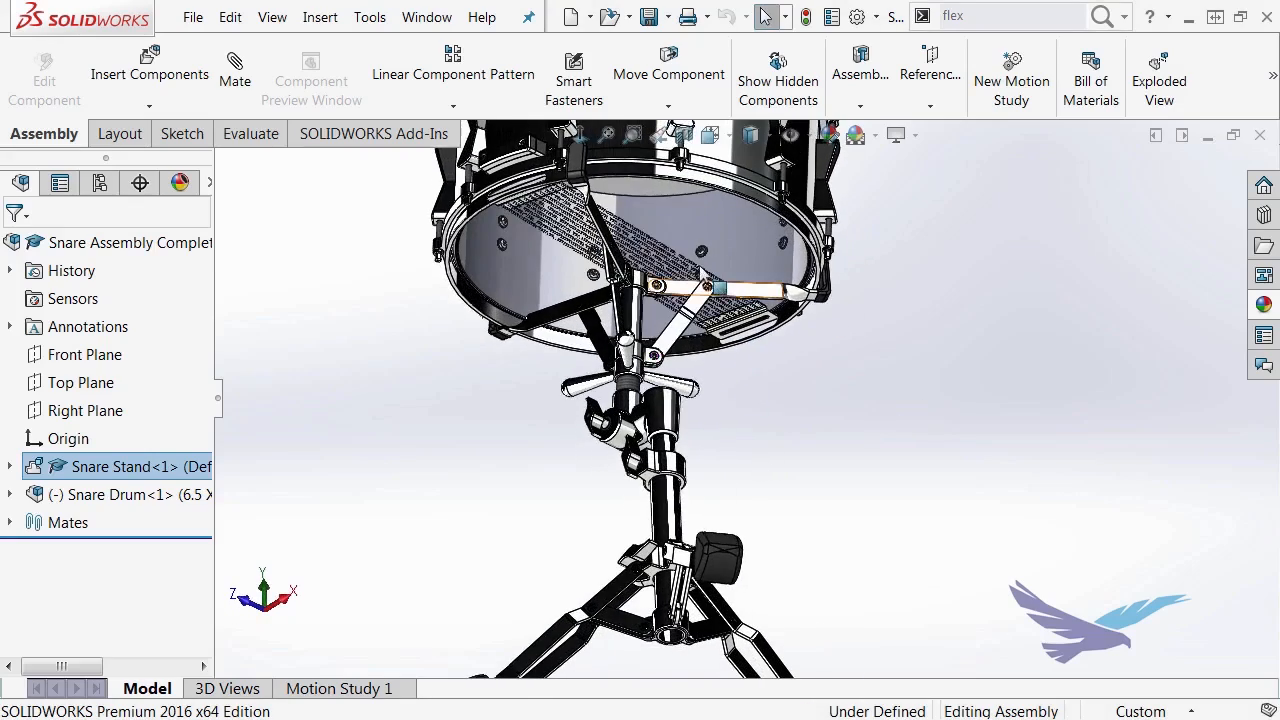
pyautogui.scroll(-5, 640, 245)
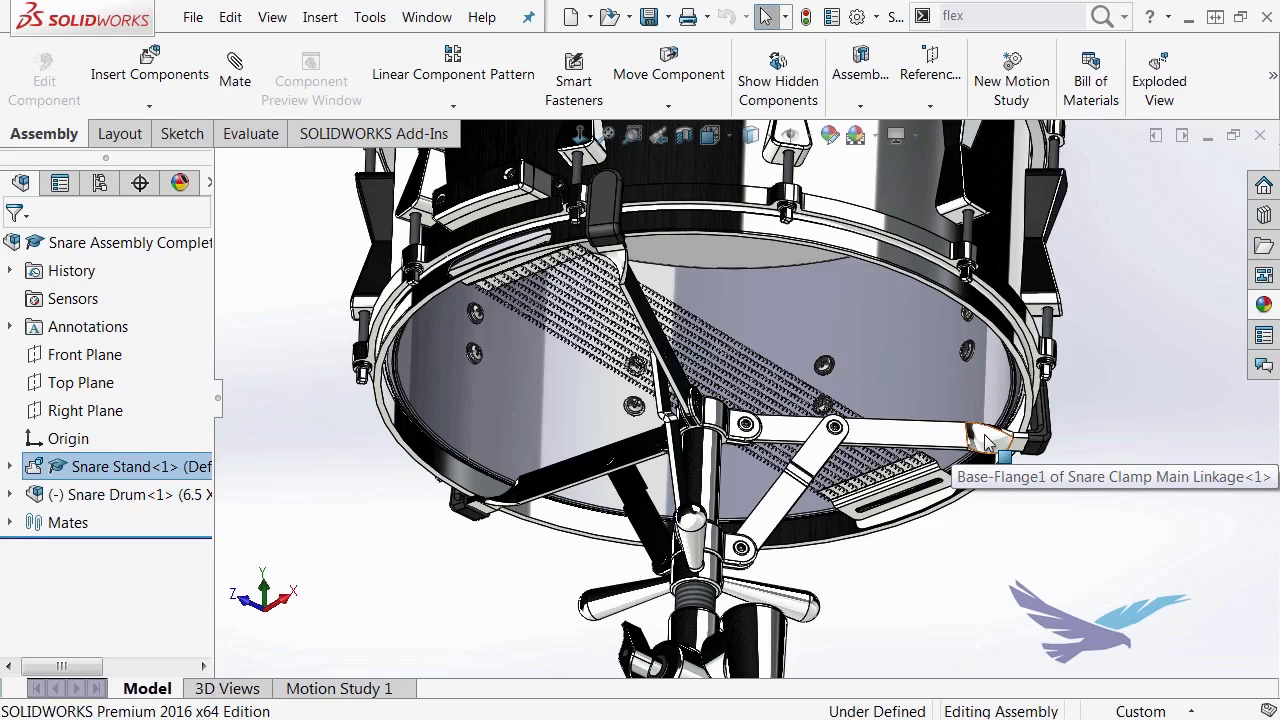
pyautogui.hotkey('ctrl', 'Tab')
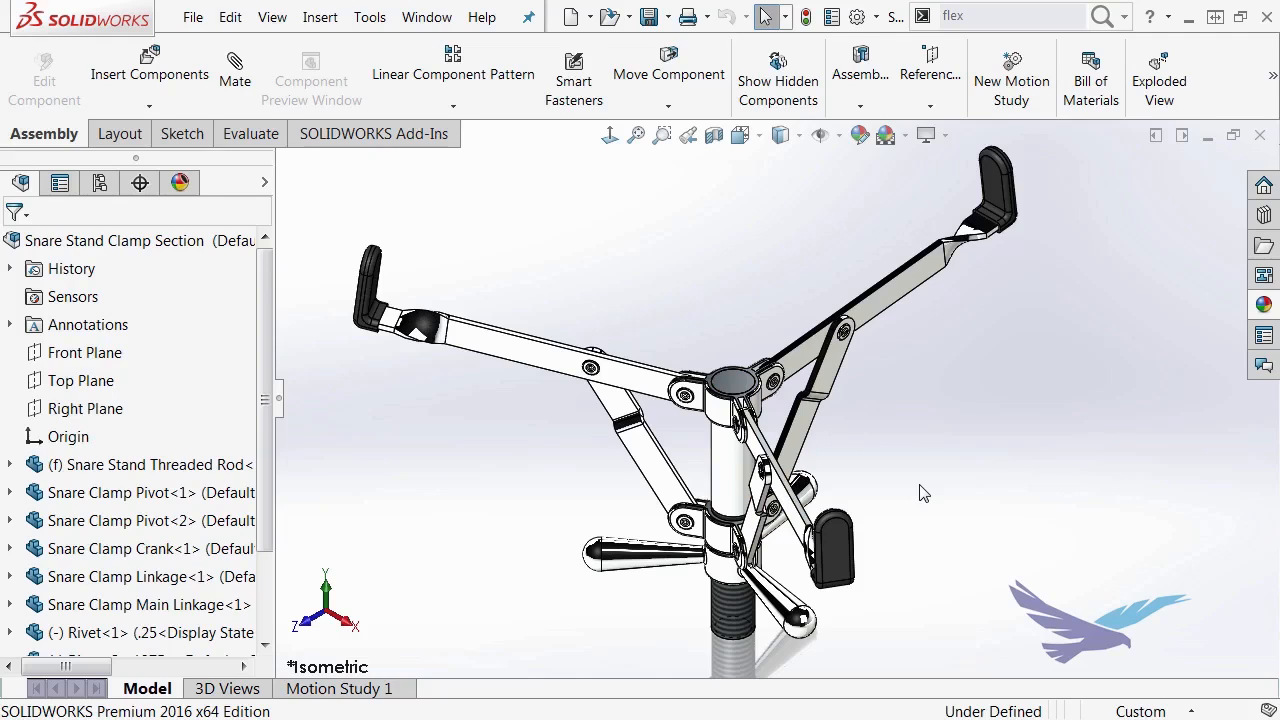
pyautogui.hotkey('ctrl', 'Tab')
pyautogui.hotkey('ctrl', 'Tab')
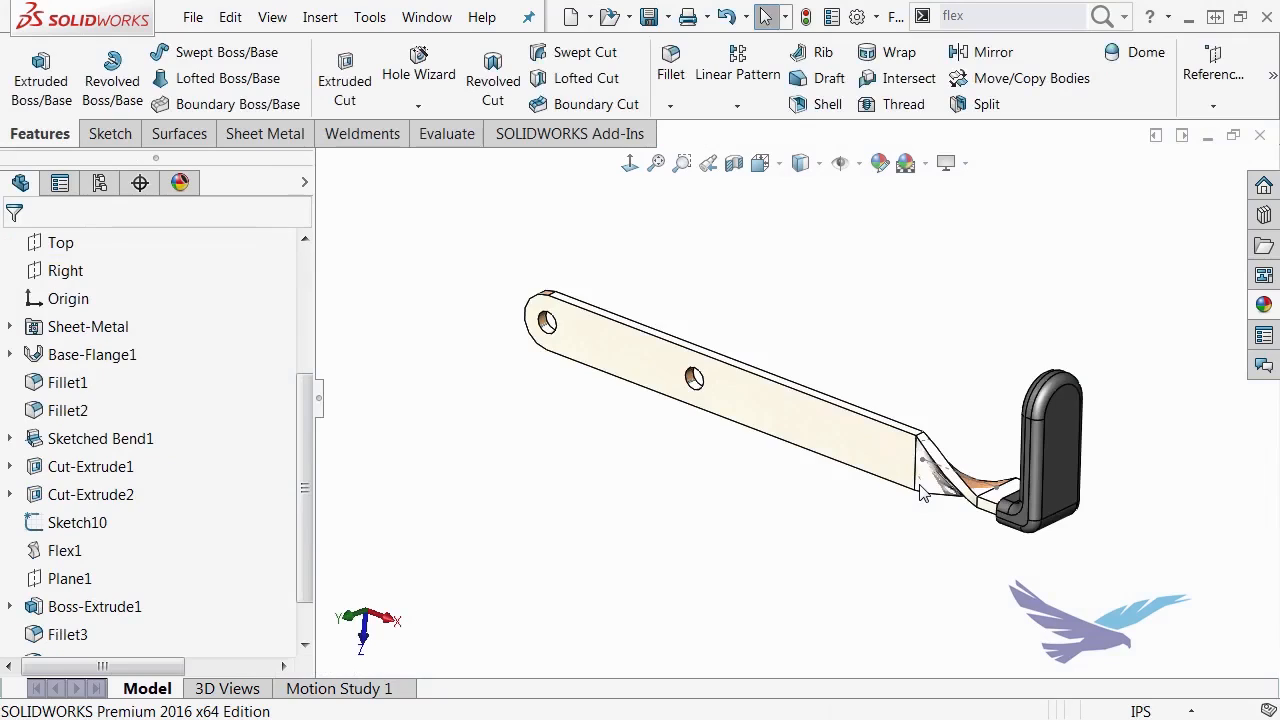
# Step: Roll the linkage's feature history back to just below Base-Flange1
pyautogui.moveTo(308, 487); pyautogui.dragTo(318, 521)
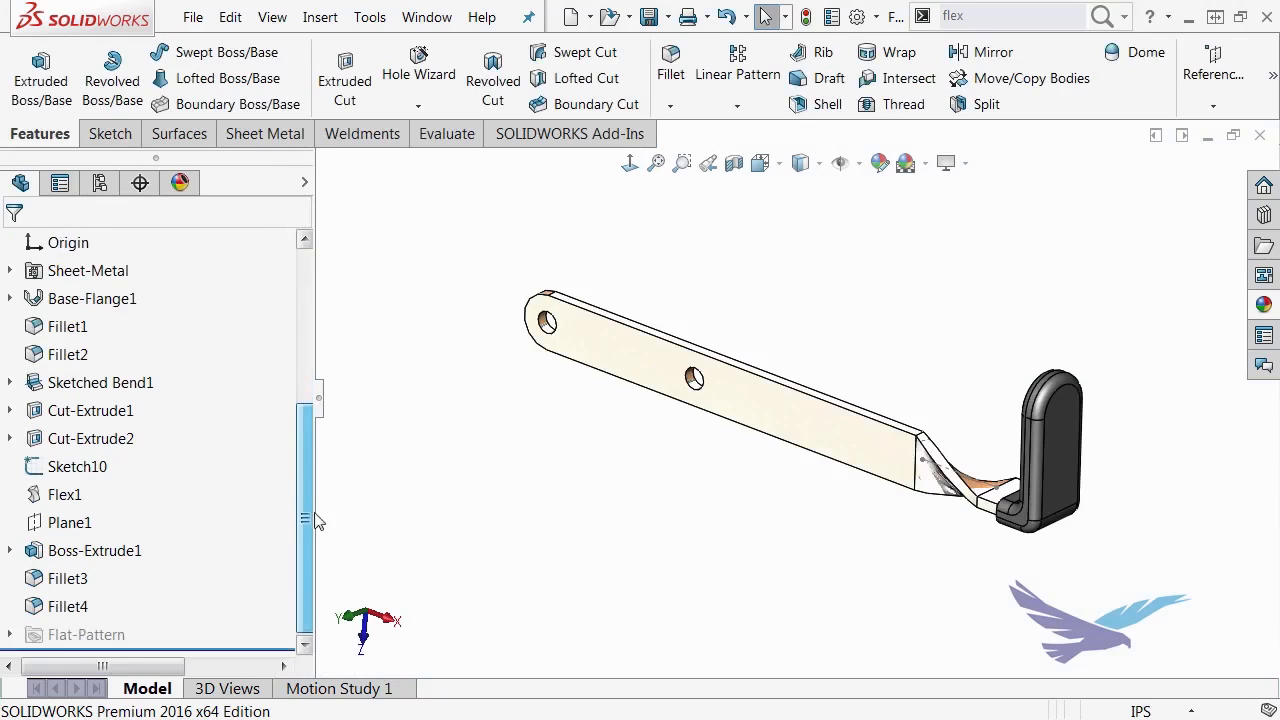
pyautogui.click(260, 648)
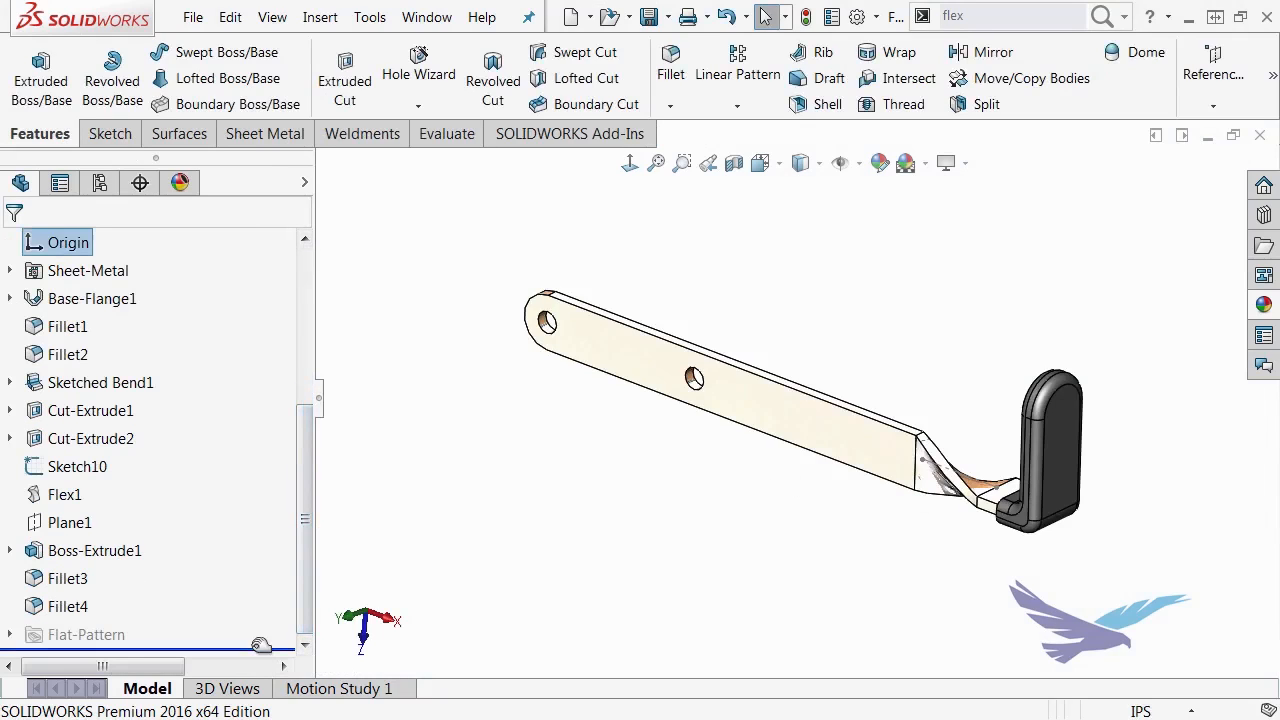
pyautogui.moveTo(260, 645); pyautogui.dragTo(237, 312)
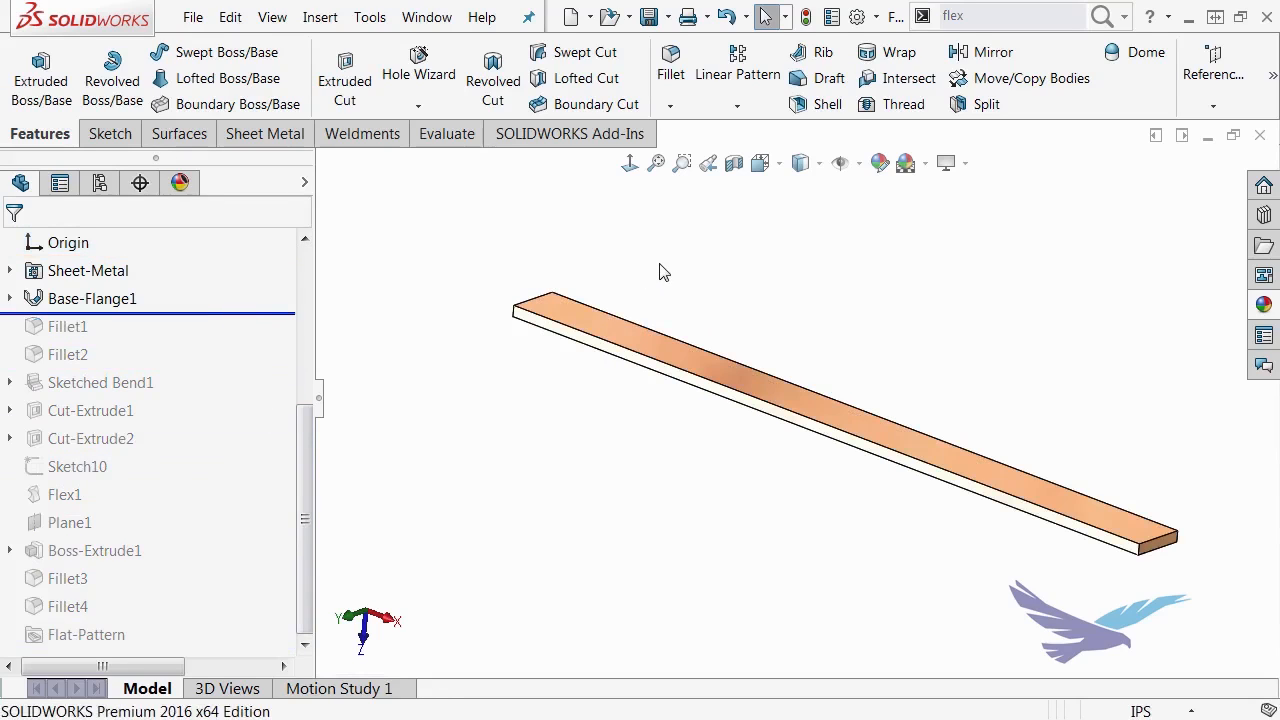
pyautogui.moveTo(660, 272)
pyautogui.mouseDown(button='middle')
pyautogui.moveTo(646, 270)
pyautogui.moveTo(648, 283)
pyautogui.mouseUp(button='middle')
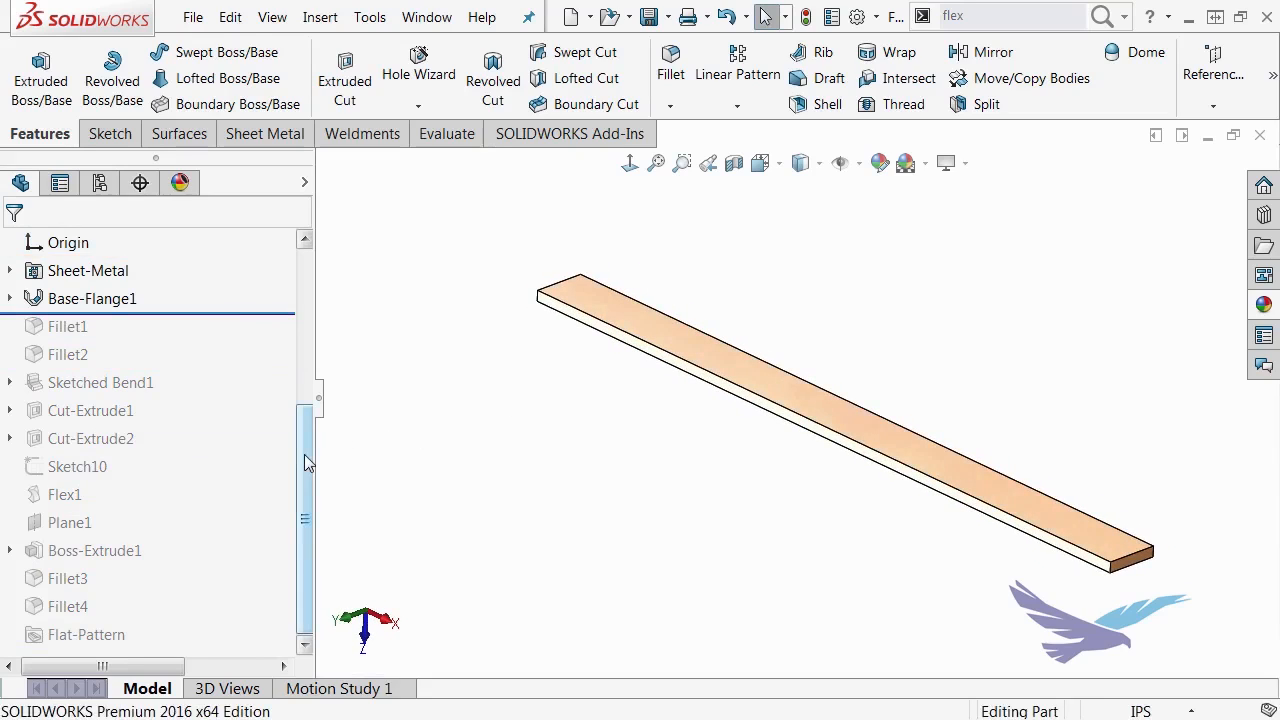
# Step: Roll the feature history forward past Sketched Bend1 and on to just below Sketch10
pyautogui.click(260, 313)
pyautogui.moveTo(260, 313); pyautogui.dragTo(249, 396)
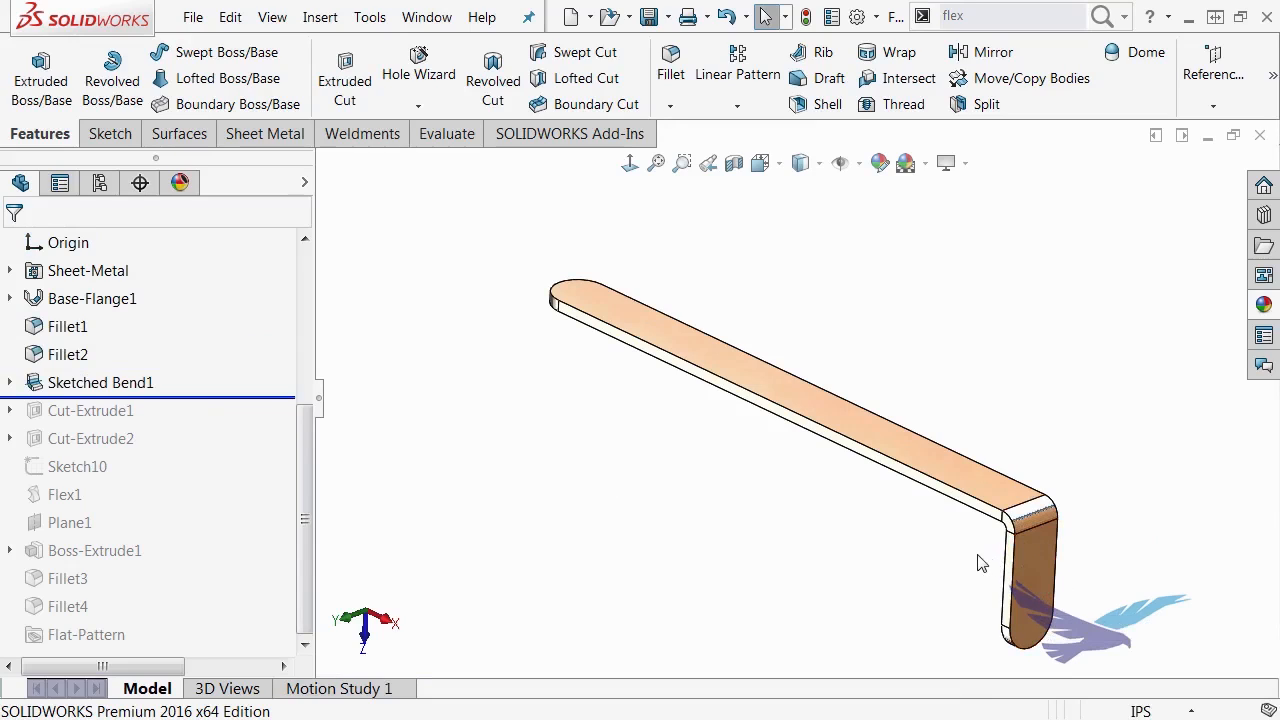
pyautogui.moveTo(190, 397); pyautogui.dragTo(171, 480)
pyautogui.moveTo(566, 514); pyautogui.dragTo(632, 242, button='middle')
pyautogui.scroll(3, 930, 453)
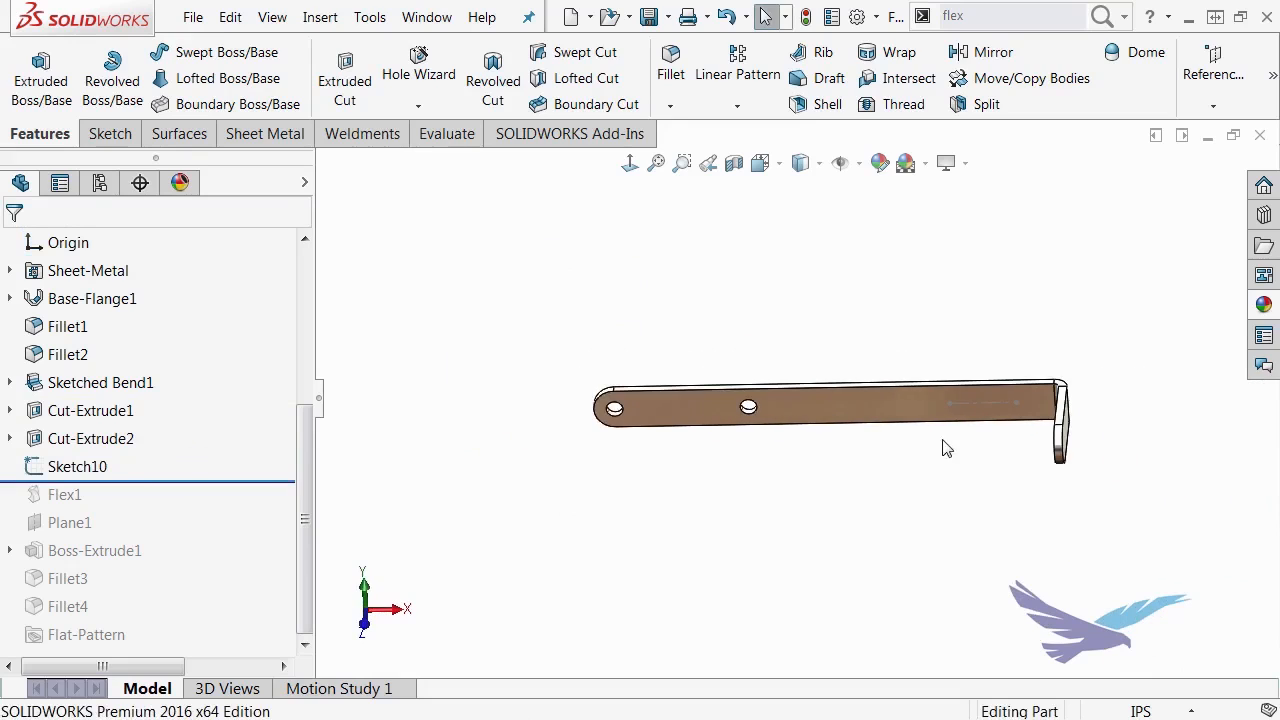
# Step: Turn off RealView Graphics for the linkage part
pyautogui.moveTo(946, 462); pyautogui.dragTo(933, 310, button='middle')
pyautogui.click(966, 163)
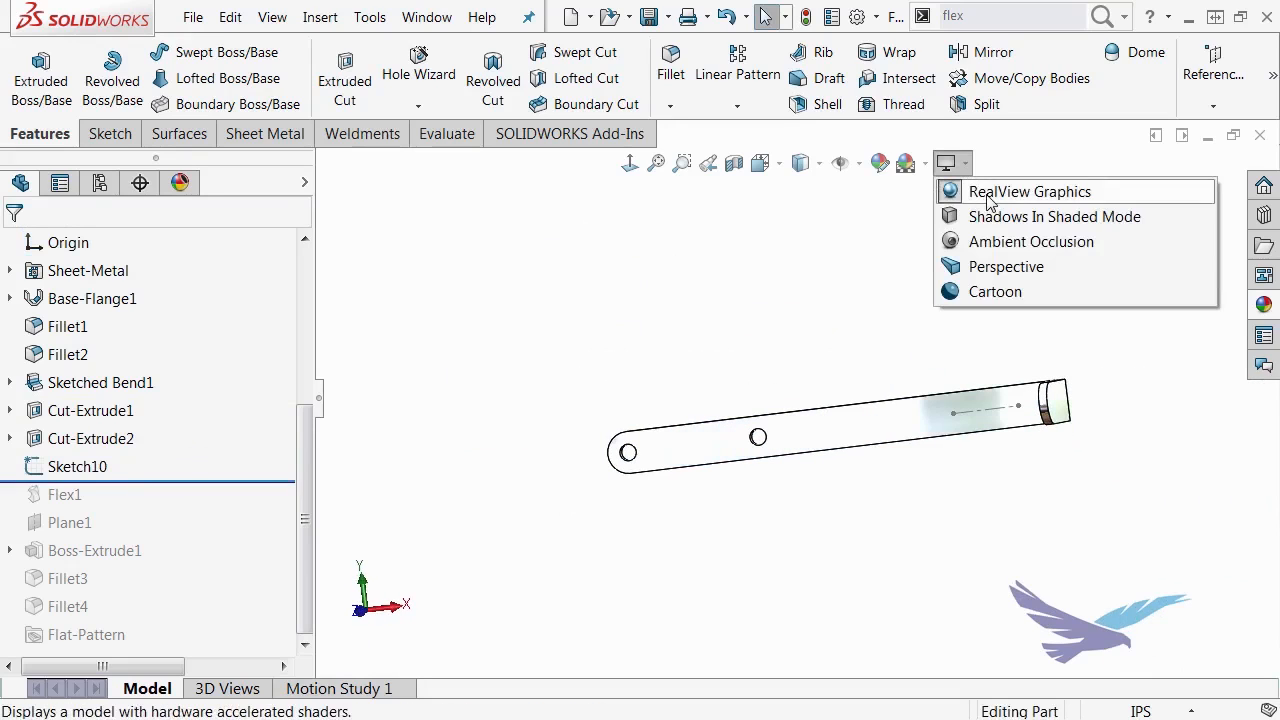
pyautogui.click(980, 189)
pyautogui.moveTo(985, 500)
pyautogui.mouseDown(button='middle')
pyautogui.moveTo(974, 537)
pyautogui.moveTo(941, 561)
pyautogui.moveTo(977, 623)
pyautogui.mouseUp(button='middle')
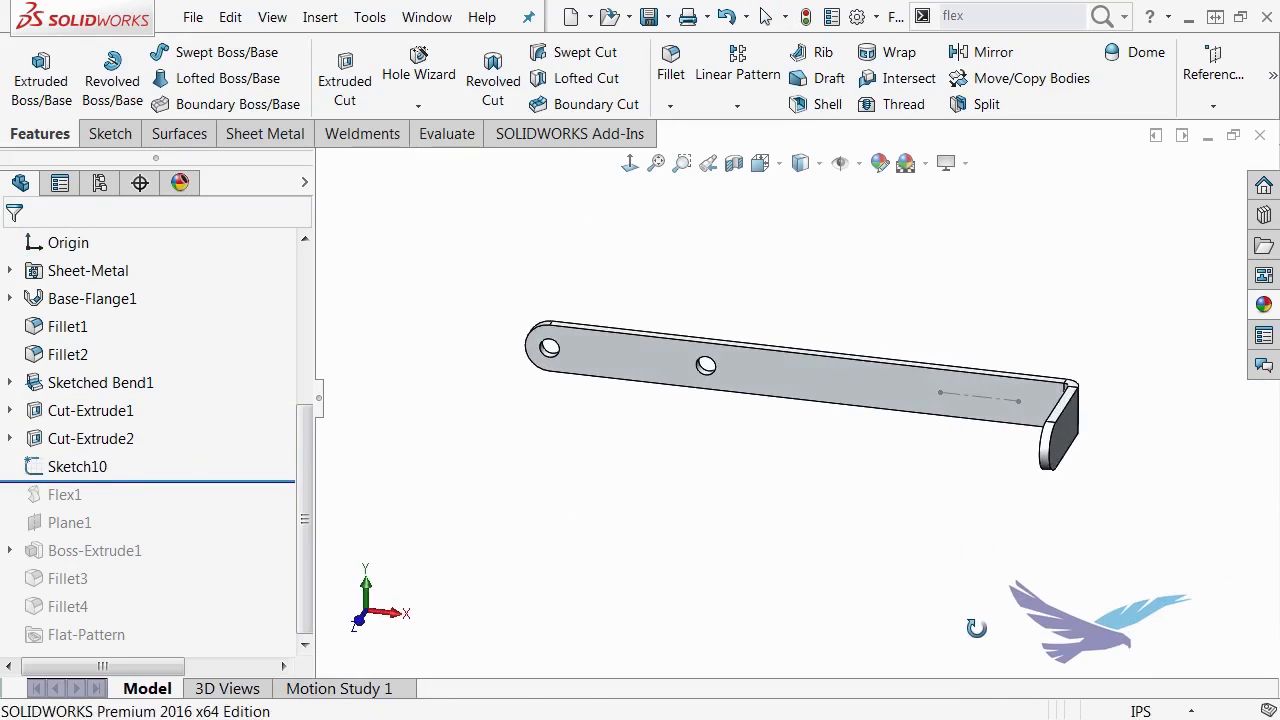
# Step: Find the Flex command through the command search, start it, and select the linkage body as the body to flex
pyautogui.scroll(-3, 1030, 425)
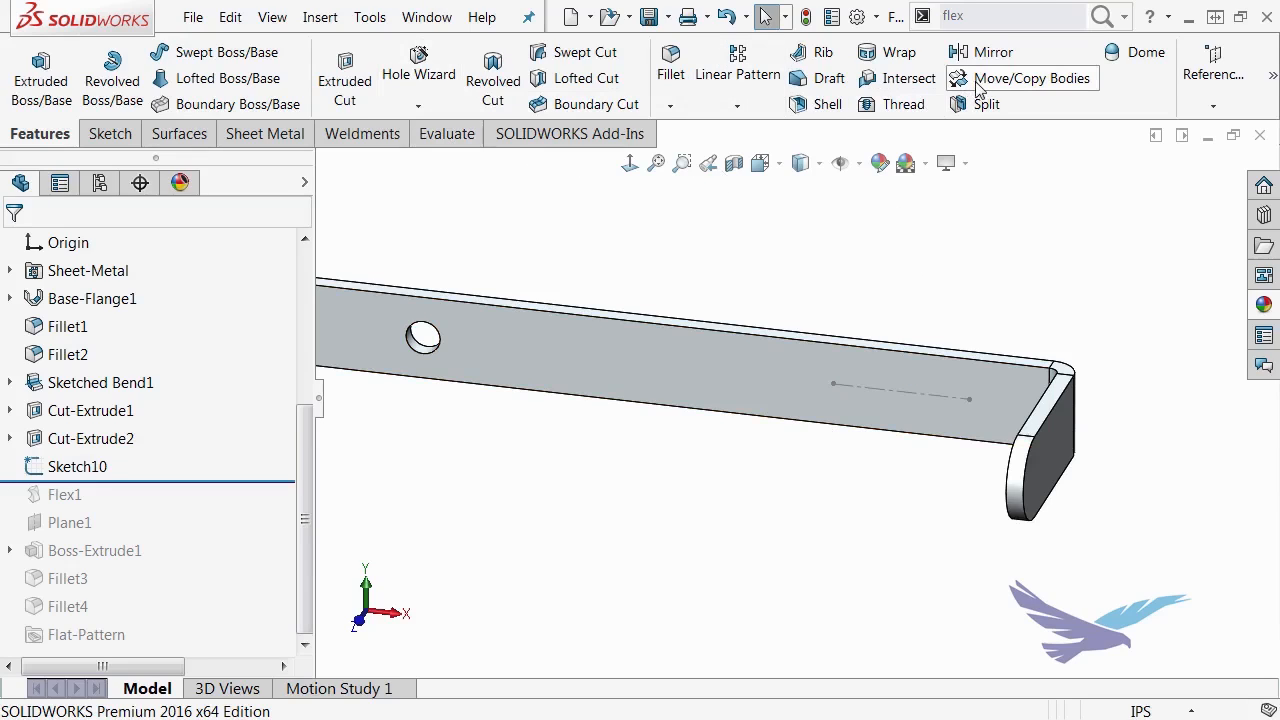
pyautogui.click(1028, 11)
pyautogui.doubleClick(1028, 11)
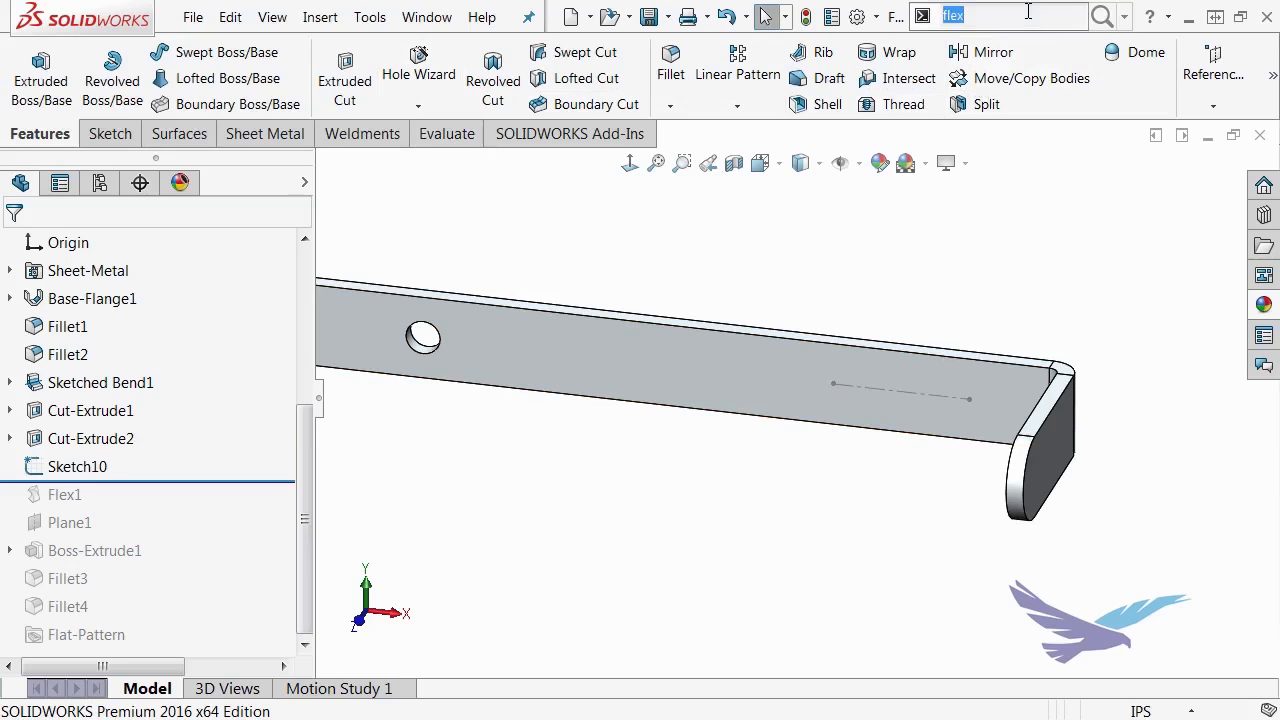
pyautogui.click(1101, 17)
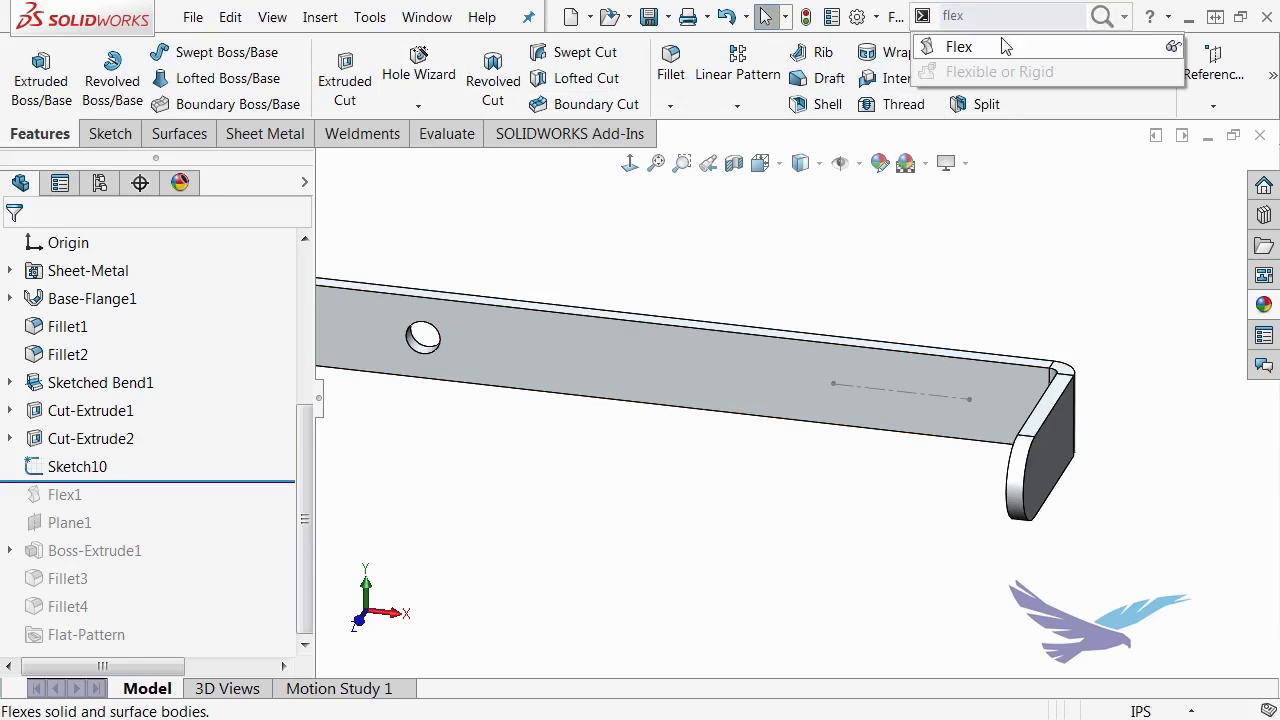
pyautogui.click(929, 50)
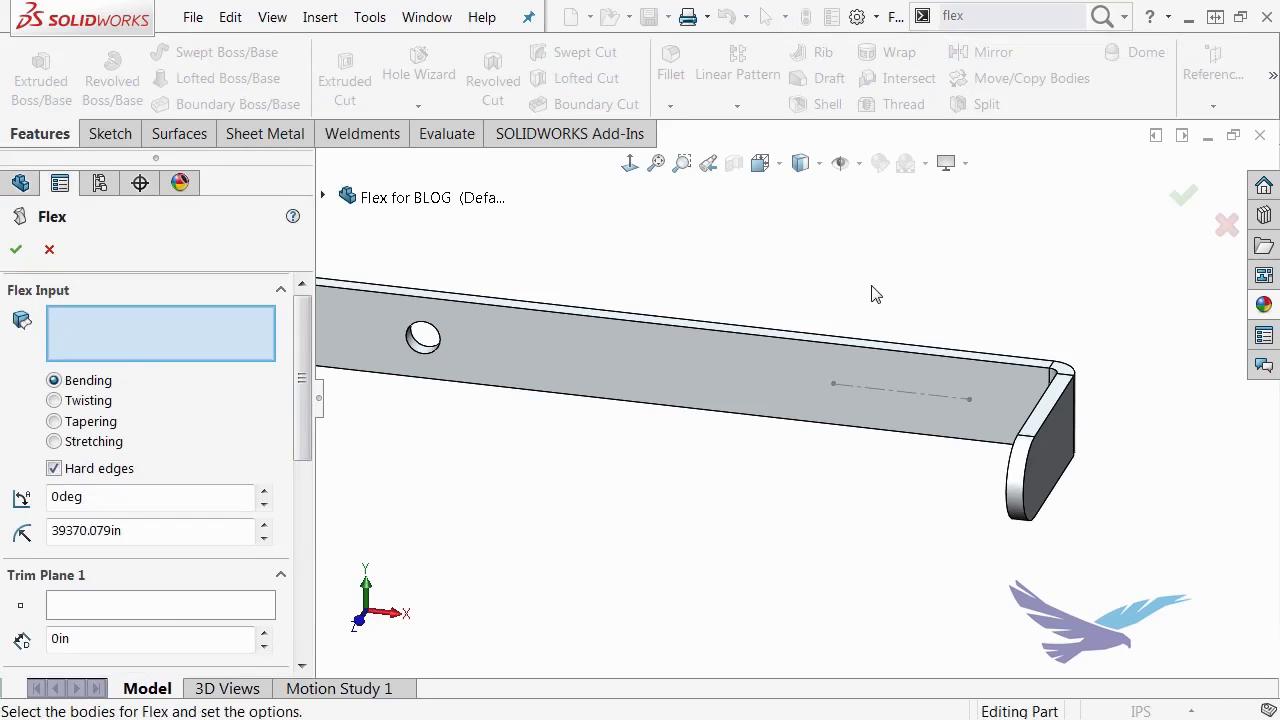
pyautogui.moveTo(300, 394)
pyautogui.mouseDown()
pyautogui.moveTo(309, 474)
pyautogui.moveTo(306, 383)
pyautogui.mouseUp()
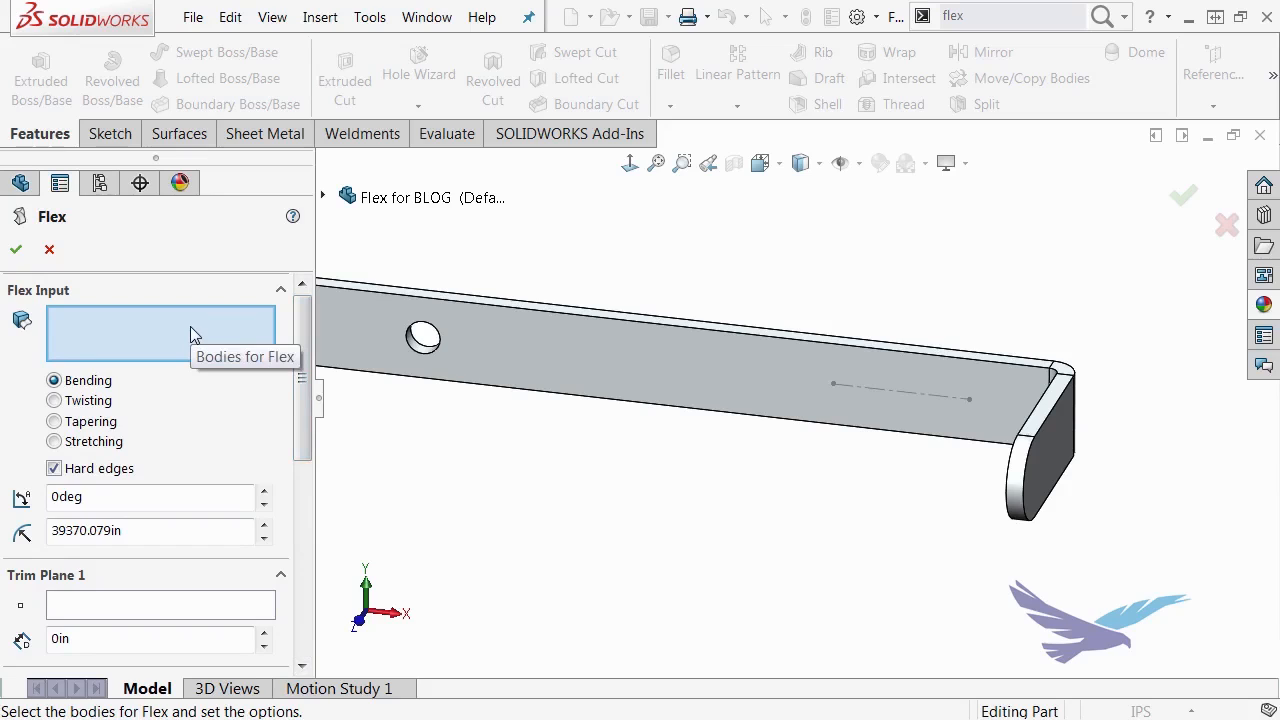
pyautogui.click(523, 335)
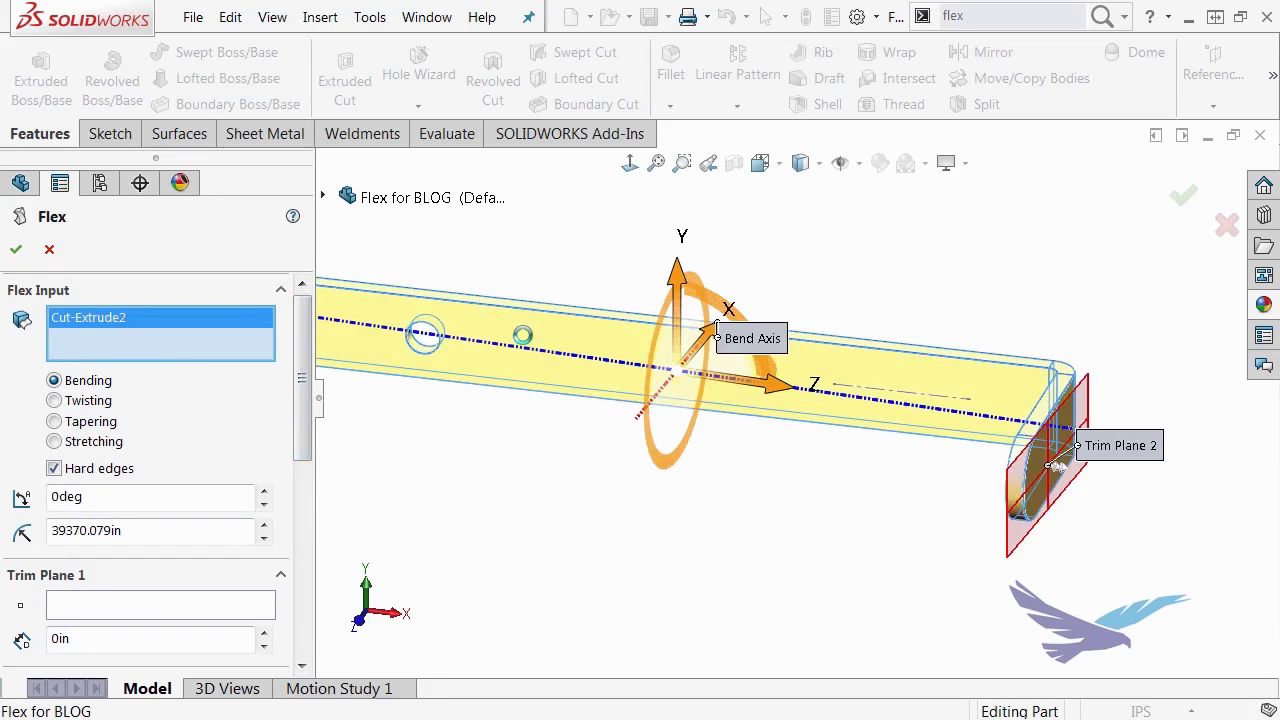
# Step: Set the flex type to Twisting with an angle of 90 degrees
pyautogui.click(54, 401)
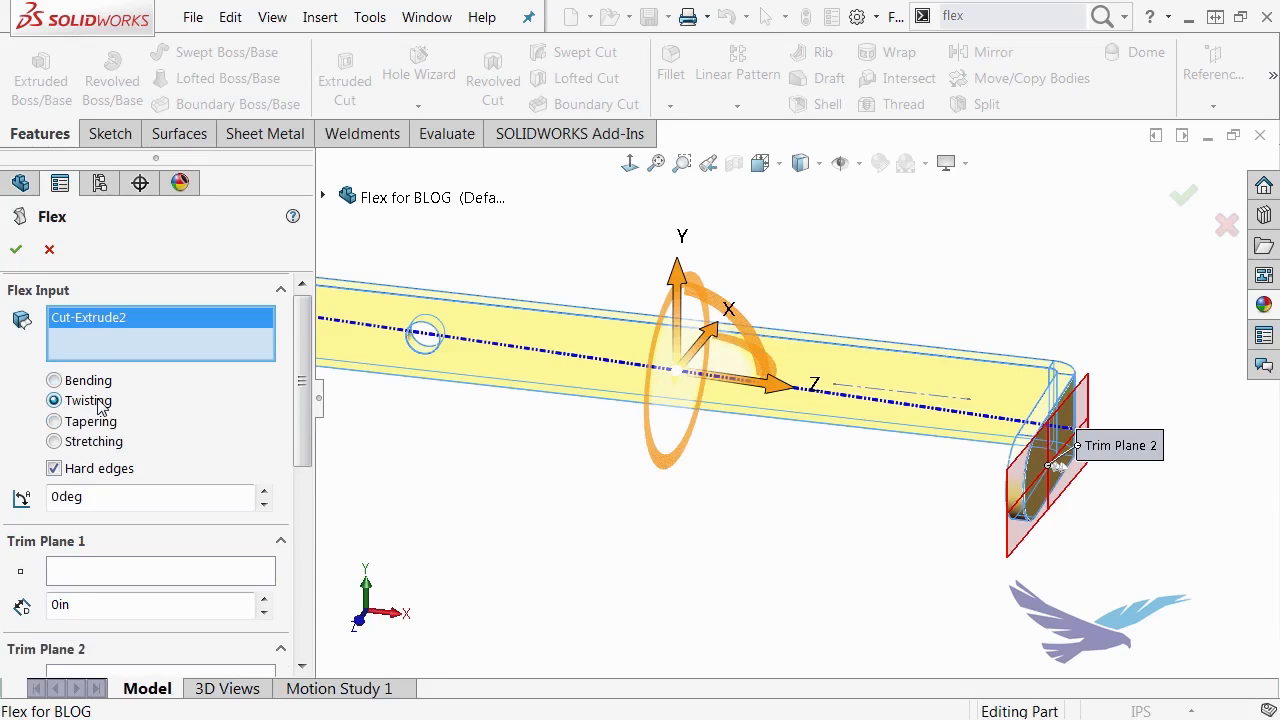
pyautogui.moveTo(114, 497); pyautogui.dragTo(33, 497)
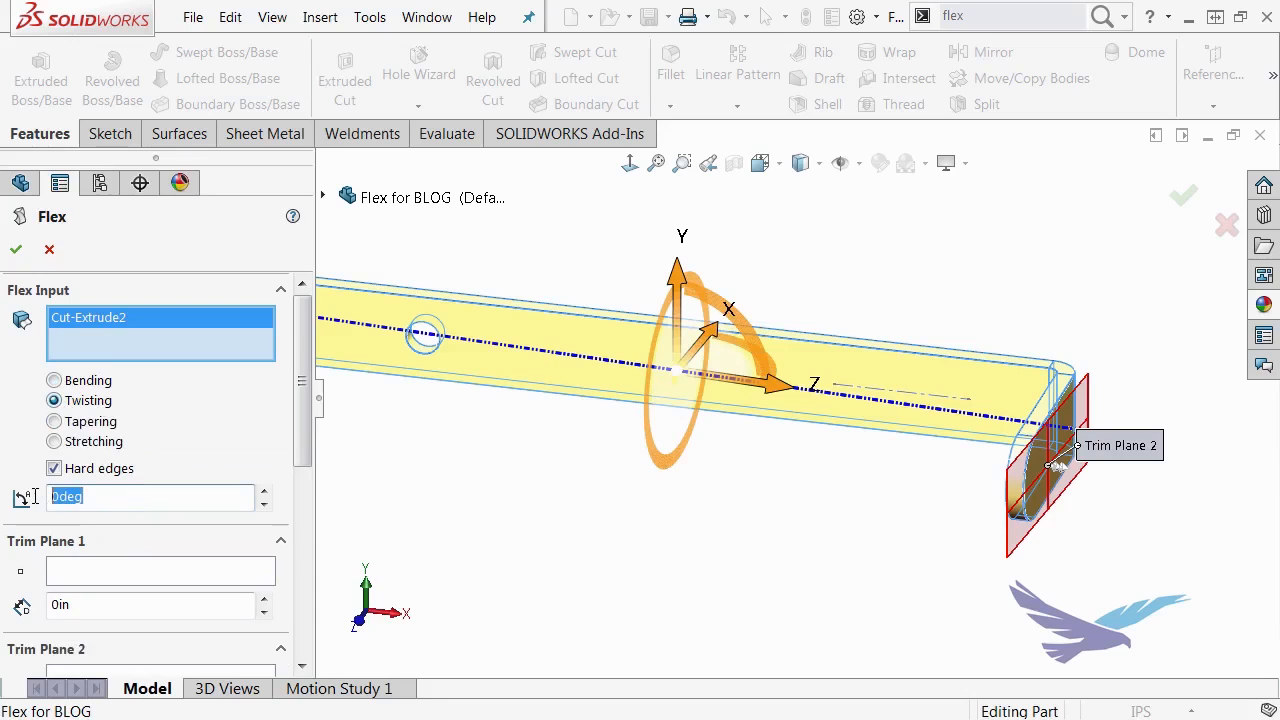
pyautogui.write('90')
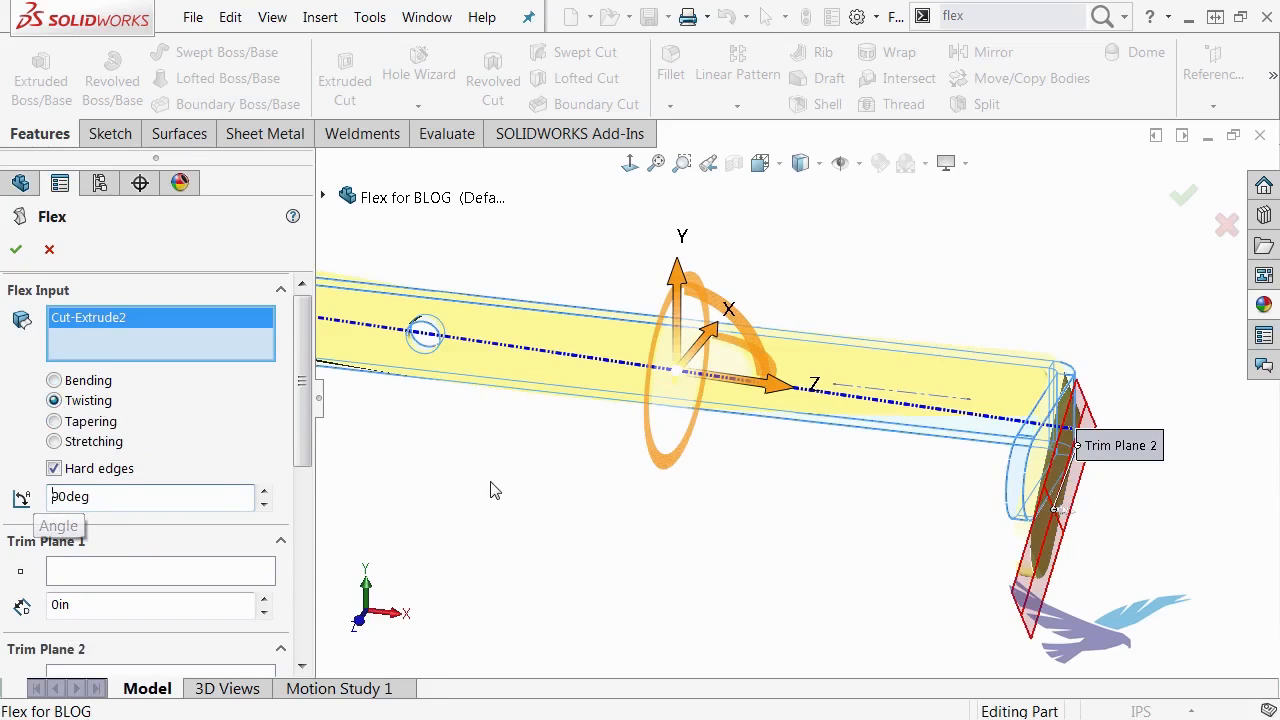
# Step: Move the Trim Plane 1 and Trim Plane 2 callouts clear of the linkage body
pyautogui.scroll(4, 491, 482)
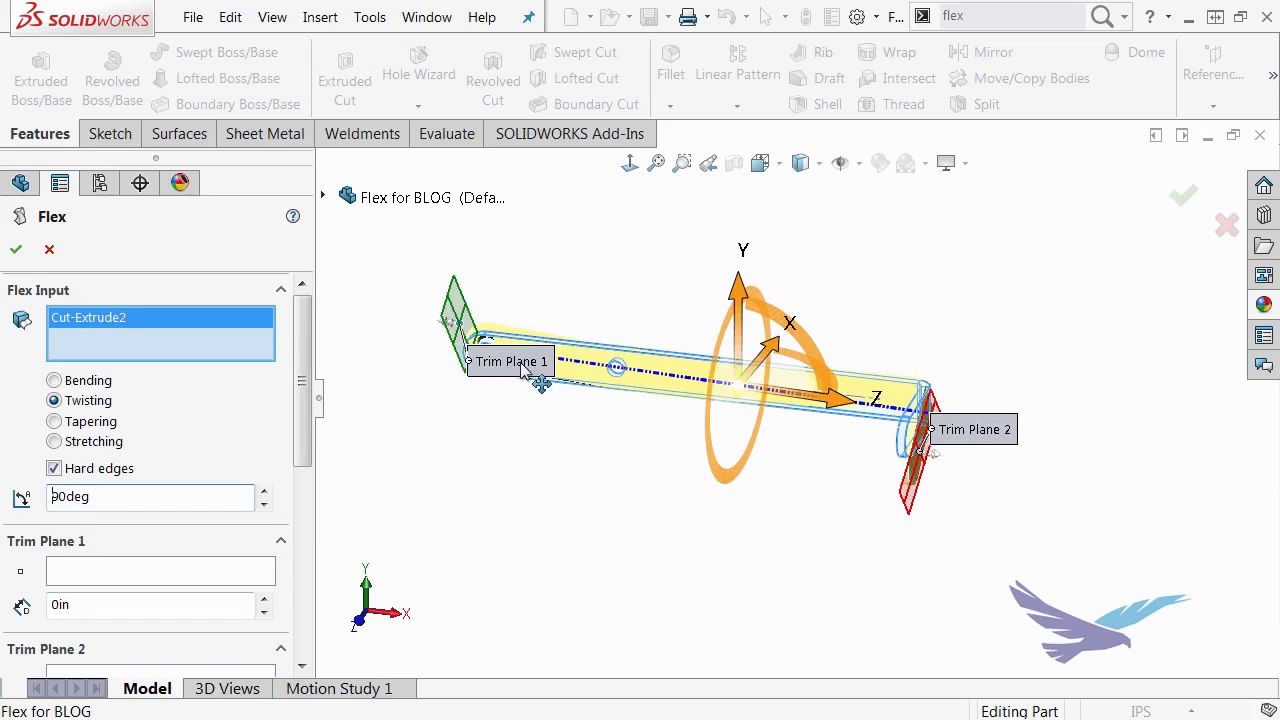
pyautogui.moveTo(519, 364); pyautogui.dragTo(560, 240)
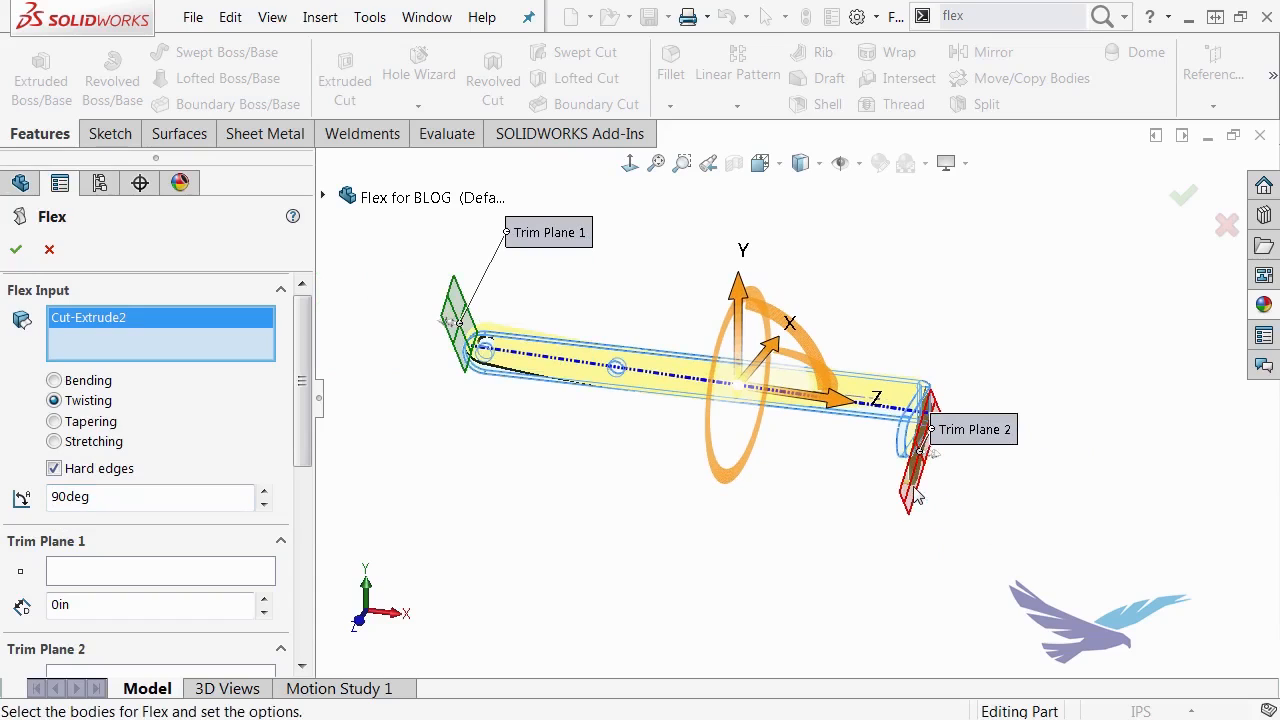
pyautogui.moveTo(986, 444); pyautogui.dragTo(1026, 584)
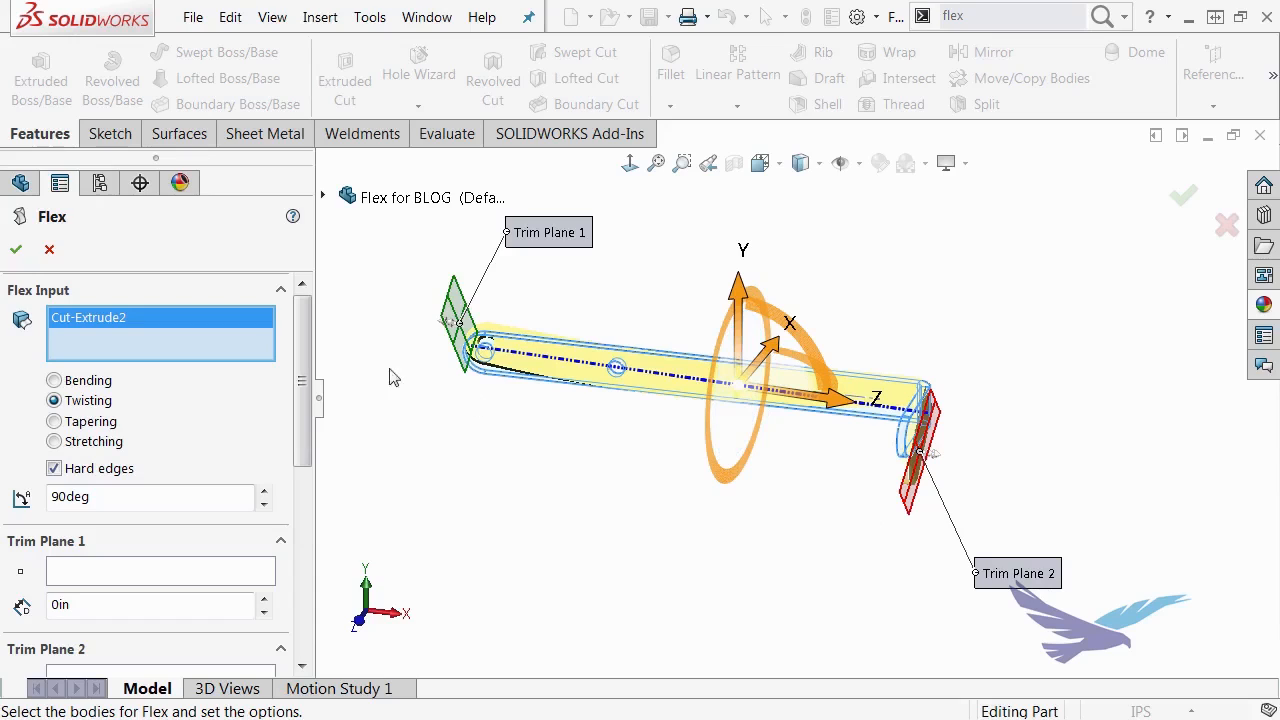
# Step: Locate Trim Plane 1 at the endpoint of the Sketch10 line nearer the holes
pyautogui.moveTo(304, 371); pyautogui.dragTo(304, 429)
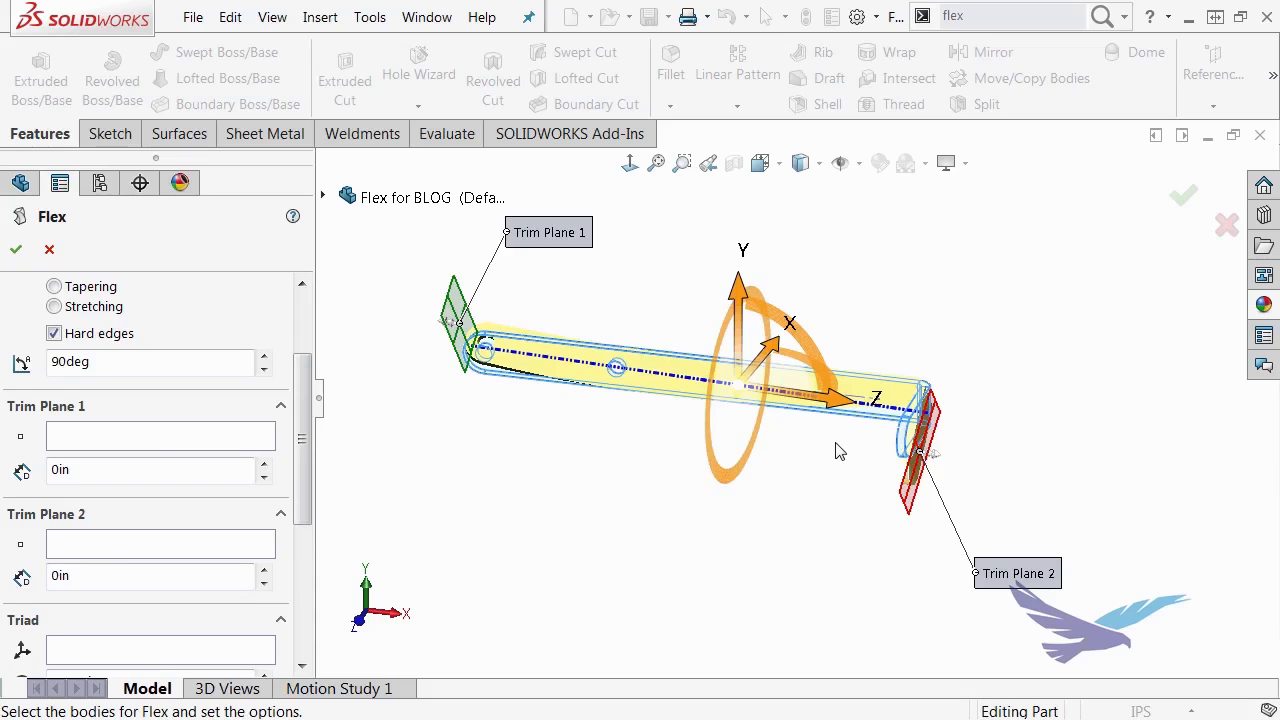
pyautogui.moveTo(842, 453); pyautogui.dragTo(829, 517)
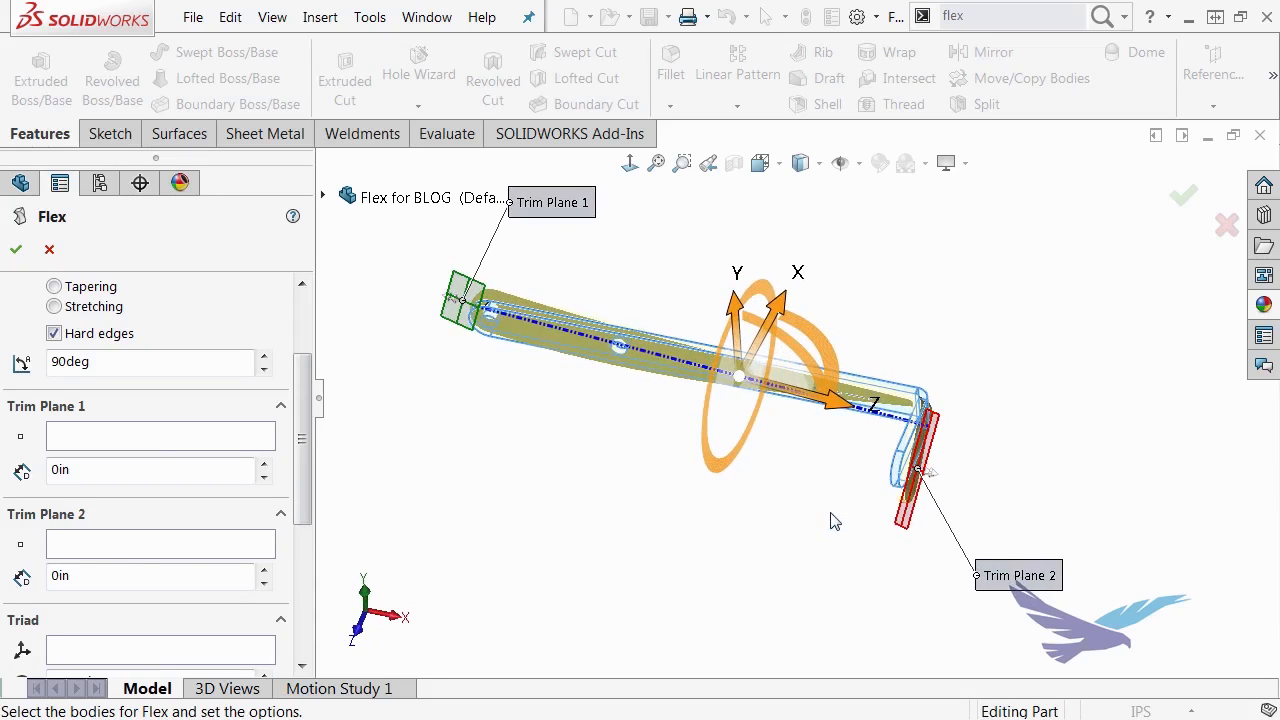
pyautogui.scroll(-2, 840, 400)
pyautogui.scroll(-1, 840, 400)
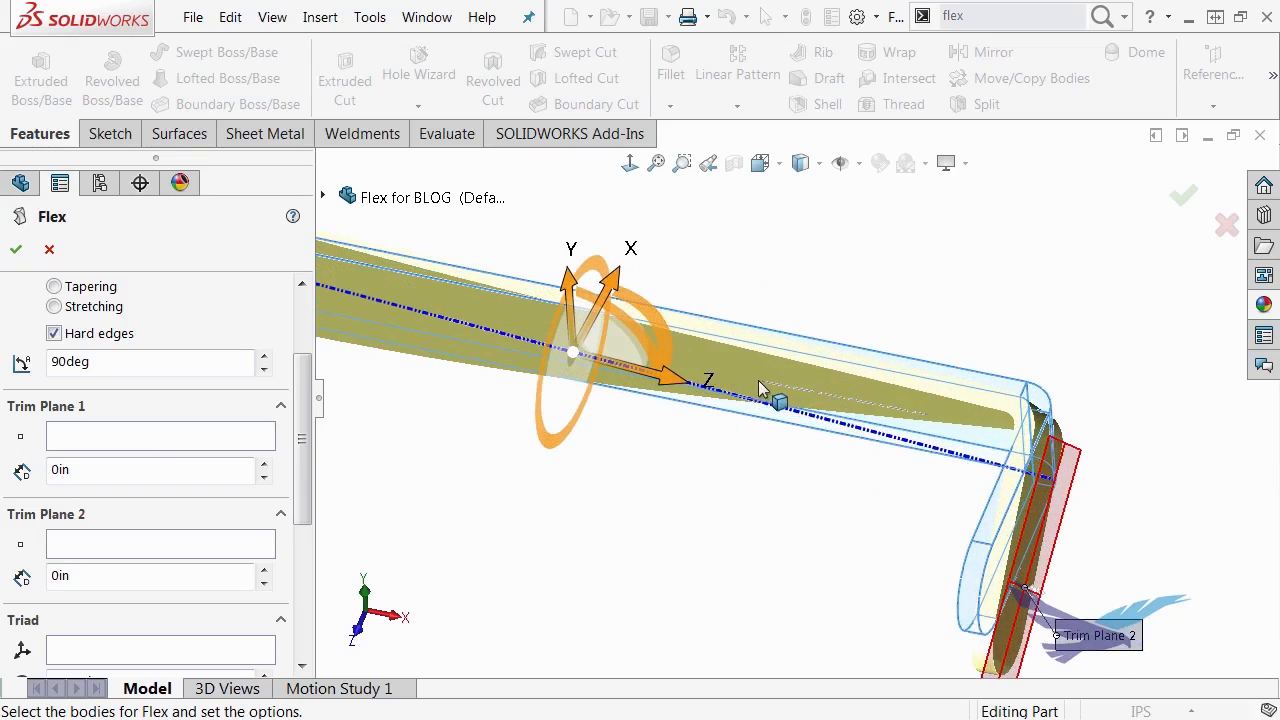
pyautogui.click(71, 440)
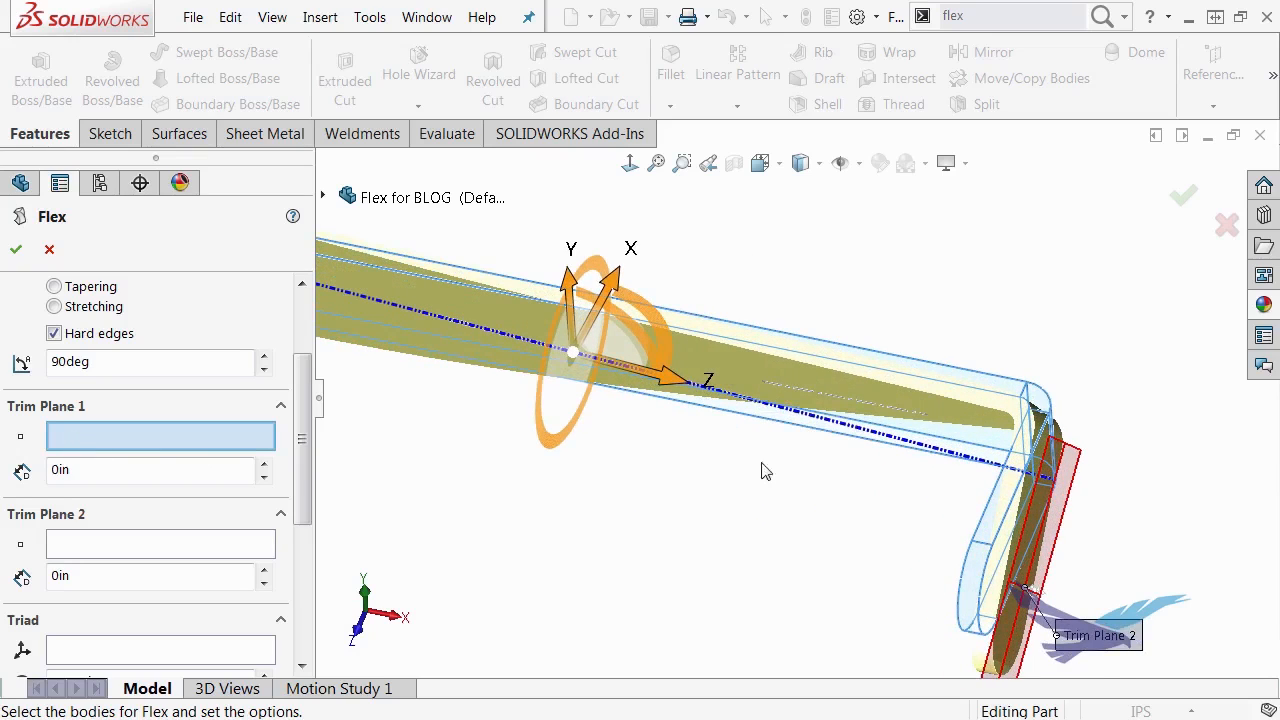
pyautogui.click(763, 387)
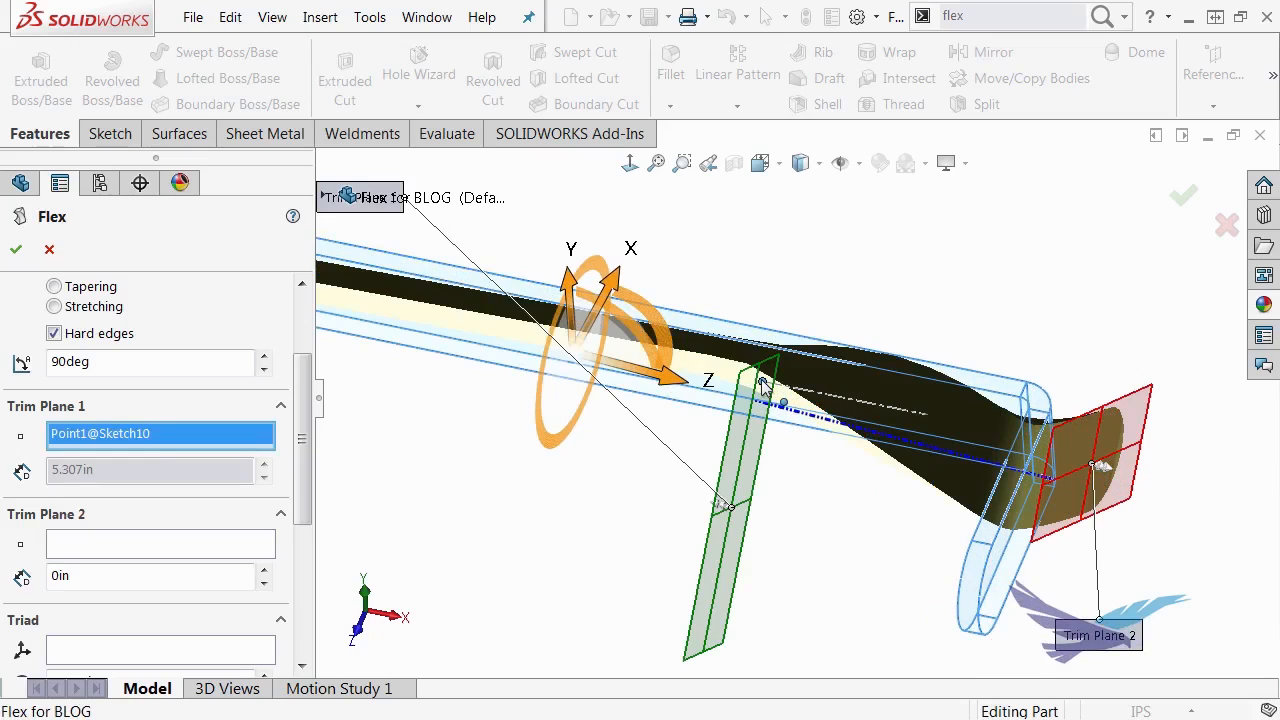
# Step: Locate Trim Plane 2 at the endpoint of the Sketch10 line nearer the bent tab
pyautogui.click(198, 549)
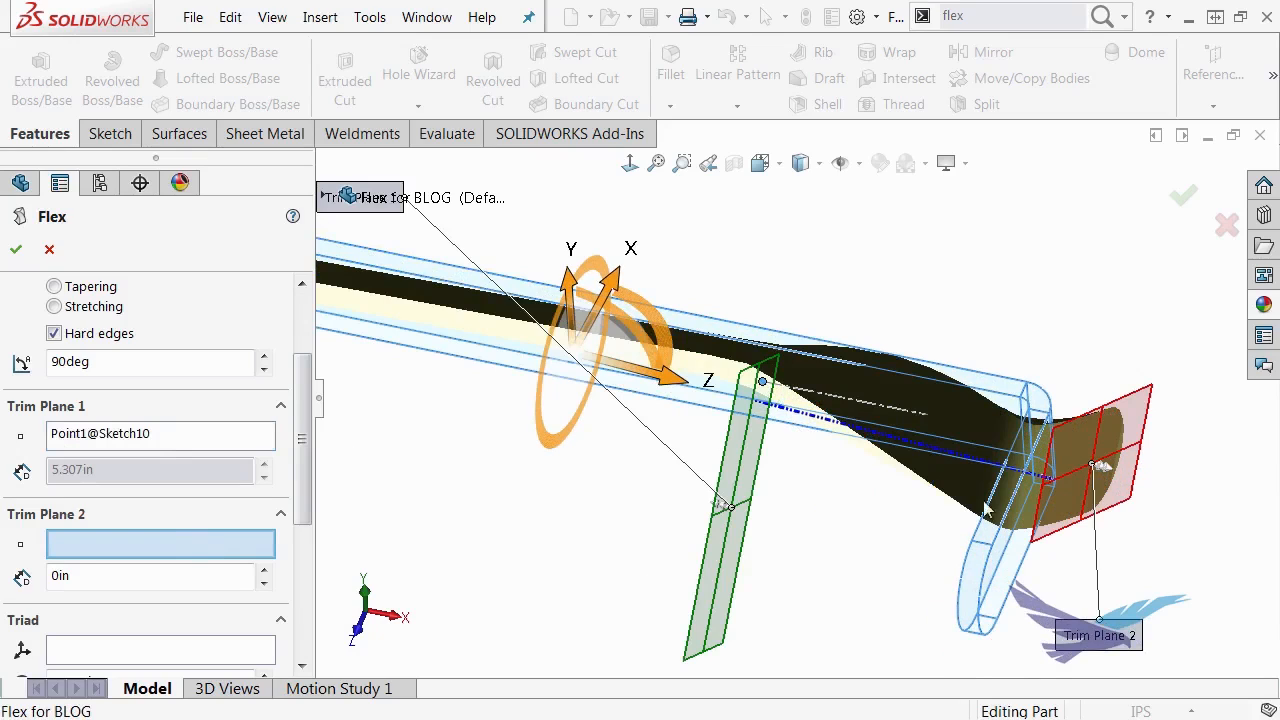
pyautogui.click(929, 418)
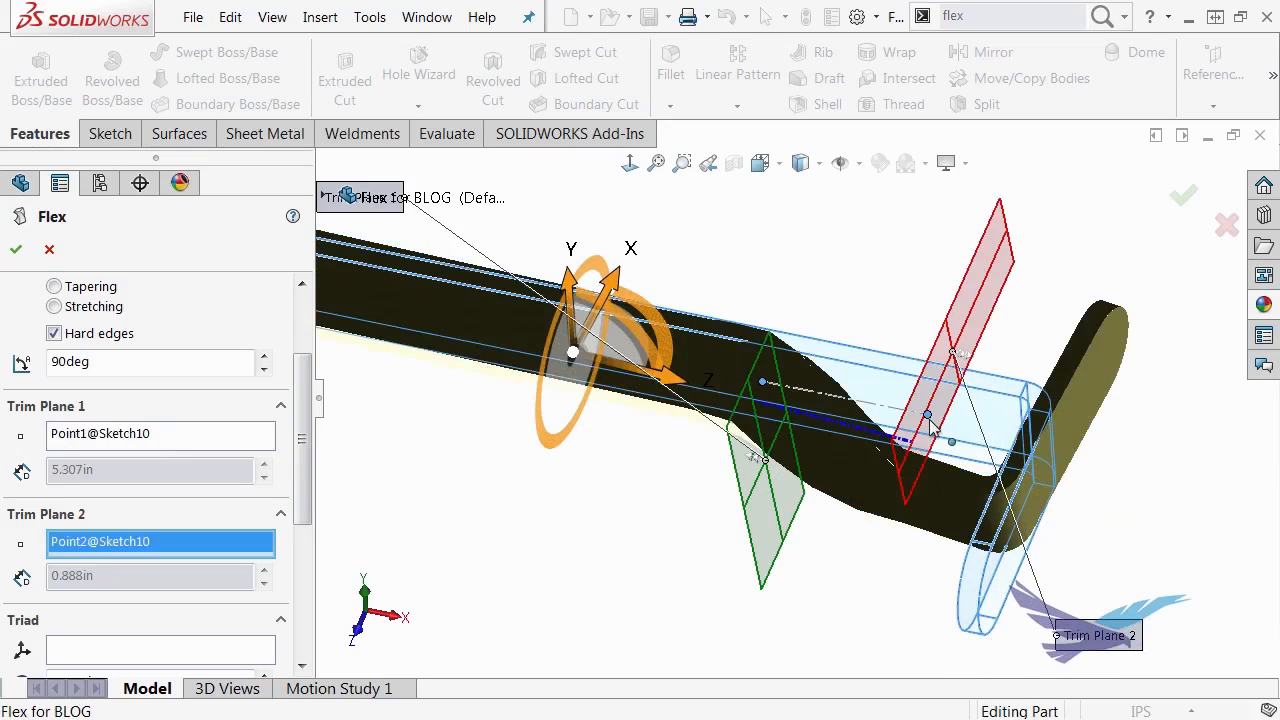
pyautogui.scroll(3, 853, 587)
pyautogui.moveTo(804, 579)
pyautogui.mouseDown(button='middle')
pyautogui.moveTo(805, 500)
pyautogui.moveTo(760, 495)
pyautogui.moveTo(703, 523)
pyautogui.moveTo(770, 490)
pyautogui.moveTo(797, 510)
pyautogui.moveTo(694, 517)
pyautogui.mouseUp(button='middle')
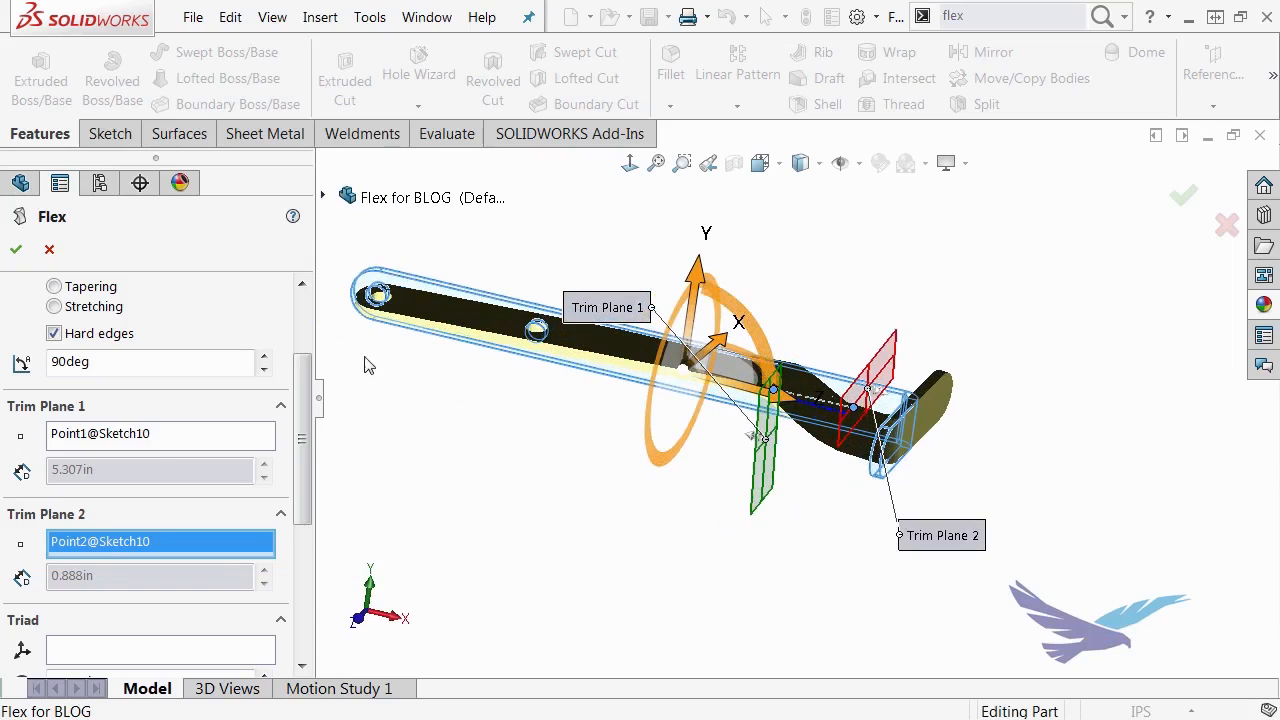
# Step: Set the Flex triad's X rotation origin and Z rotation origin to 0 in
pyautogui.moveTo(305, 437); pyautogui.dragTo(308, 552)
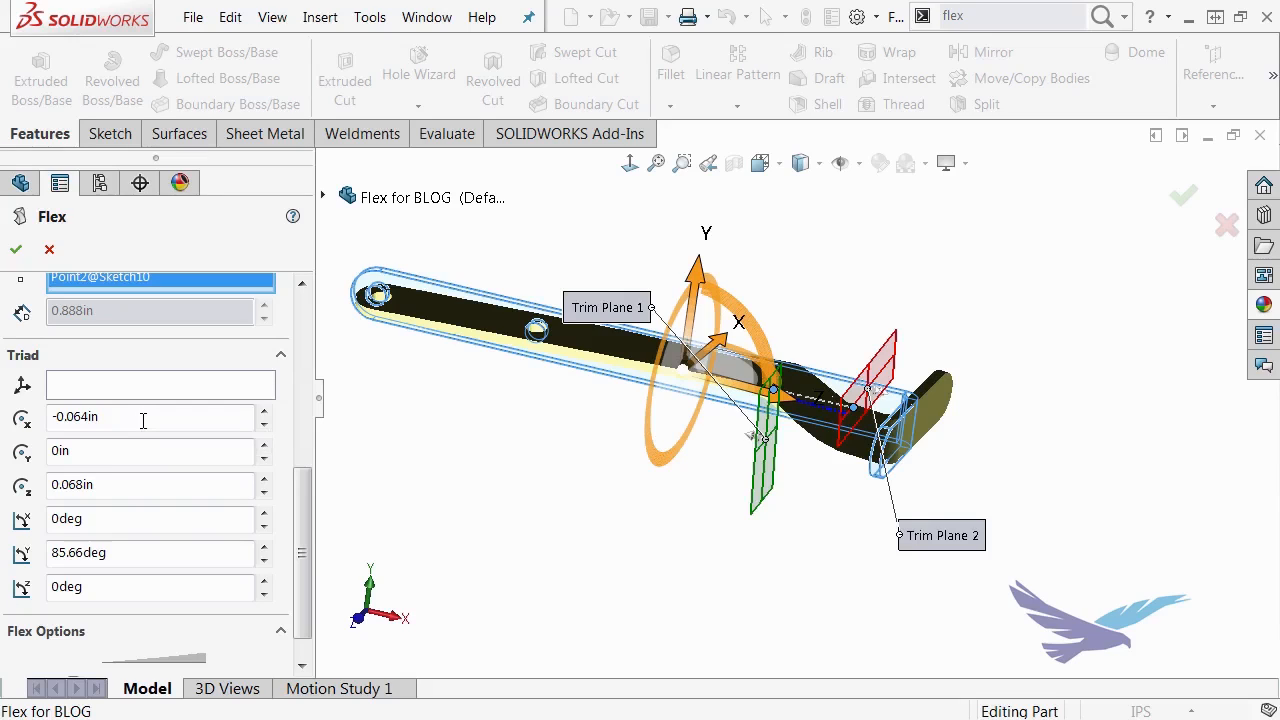
pyautogui.moveTo(135, 420); pyautogui.dragTo(30, 413)
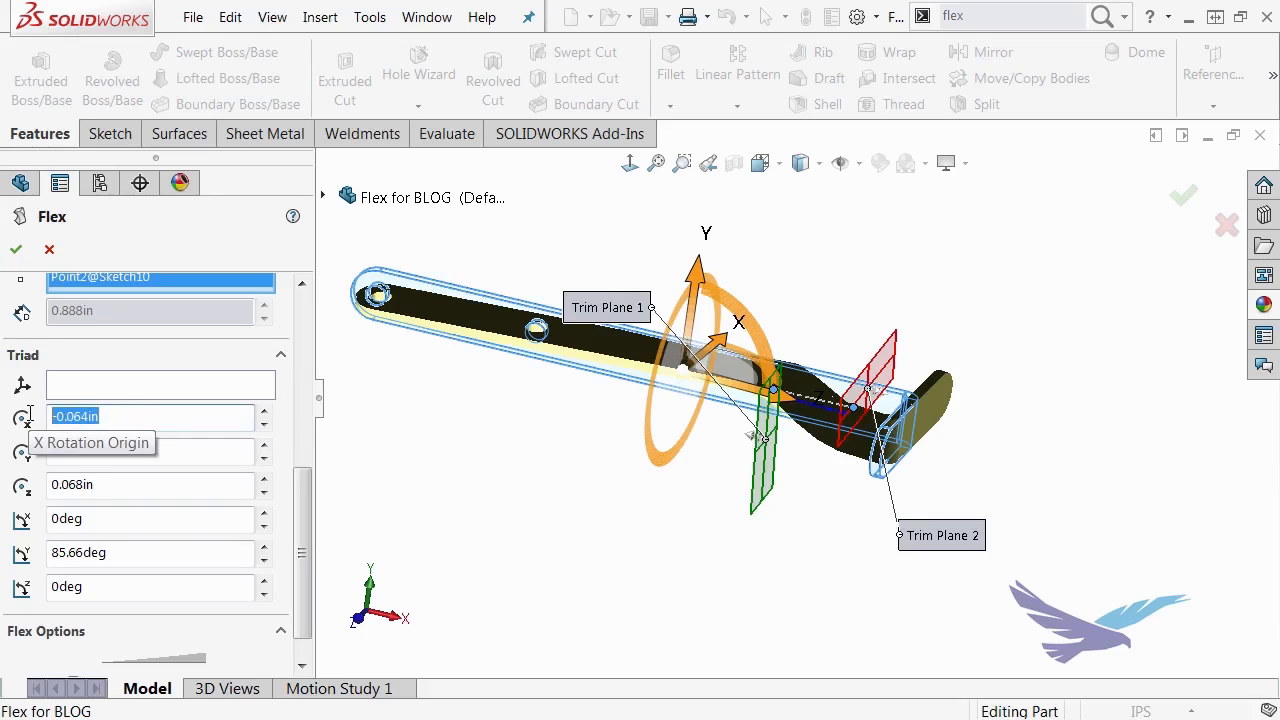
pyautogui.write('0')
pyautogui.press('Return')
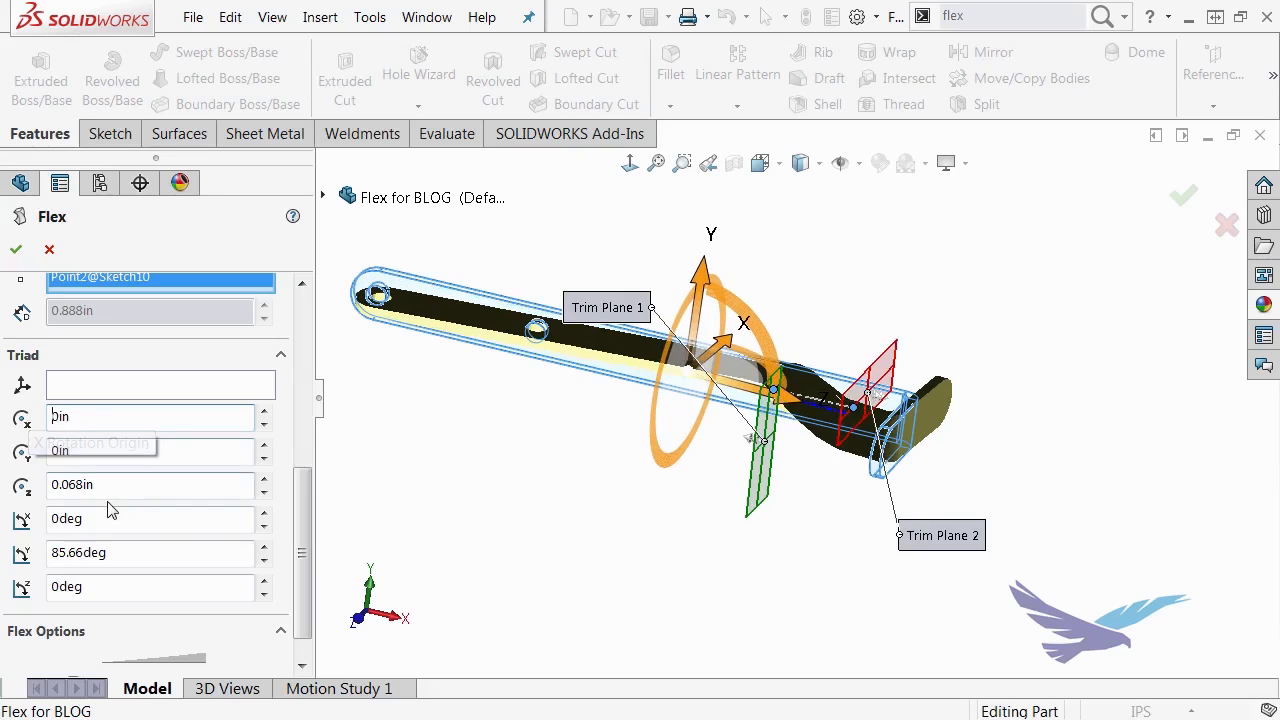
pyautogui.moveTo(110, 486); pyautogui.dragTo(3, 485)
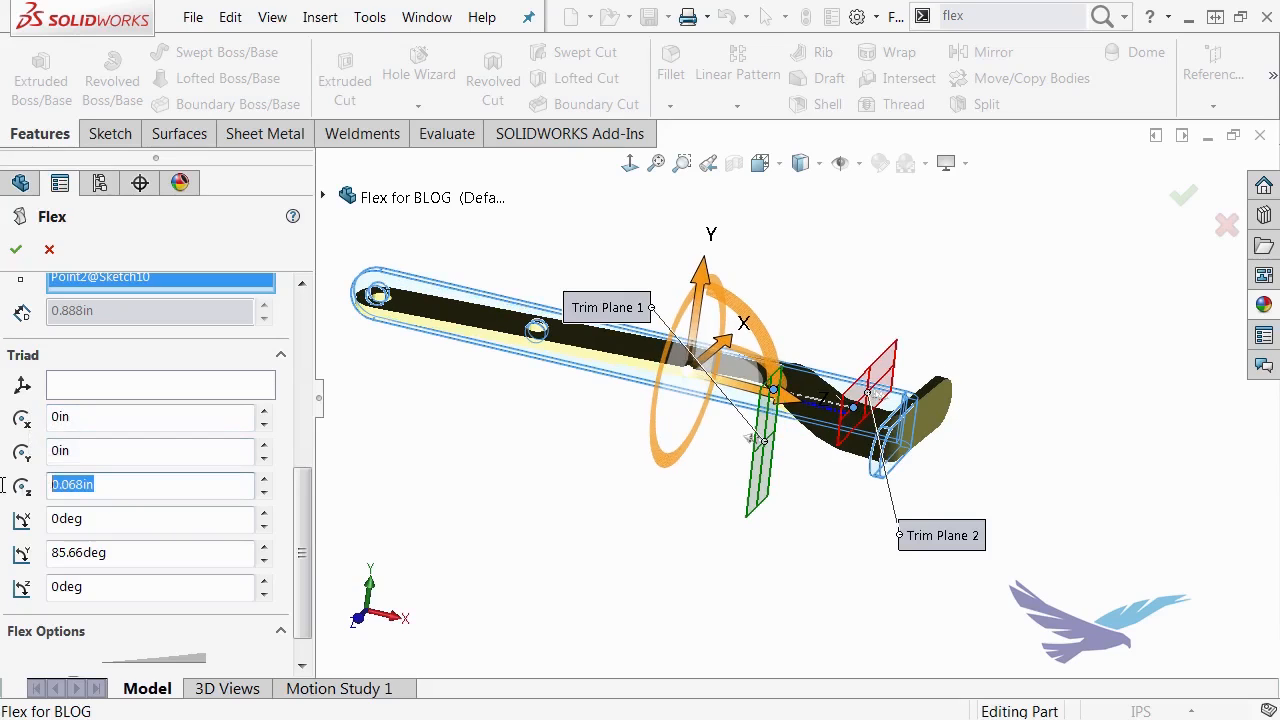
pyautogui.write('0')
pyautogui.press('Return')
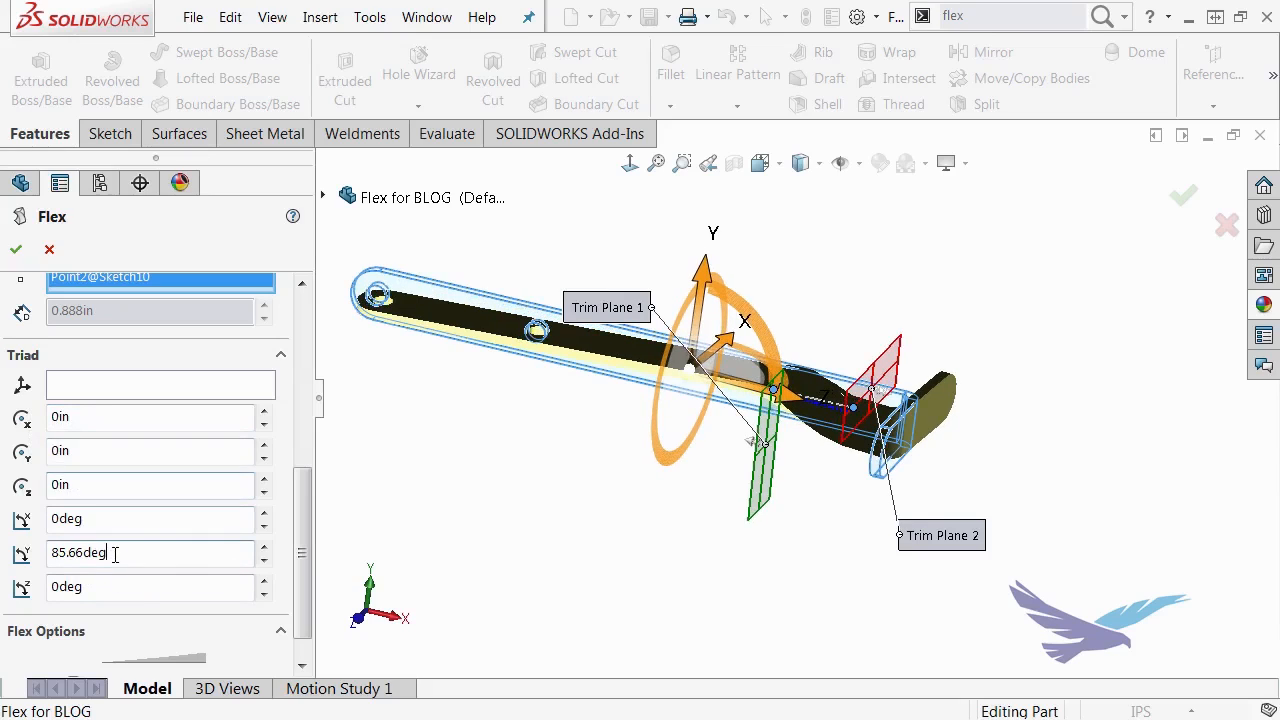
# Step: Set the Flex triad's Y rotation angle to 0 degrees and examine the trim planes on the linkage
pyautogui.moveTo(108, 553); pyautogui.dragTo(47, 553)
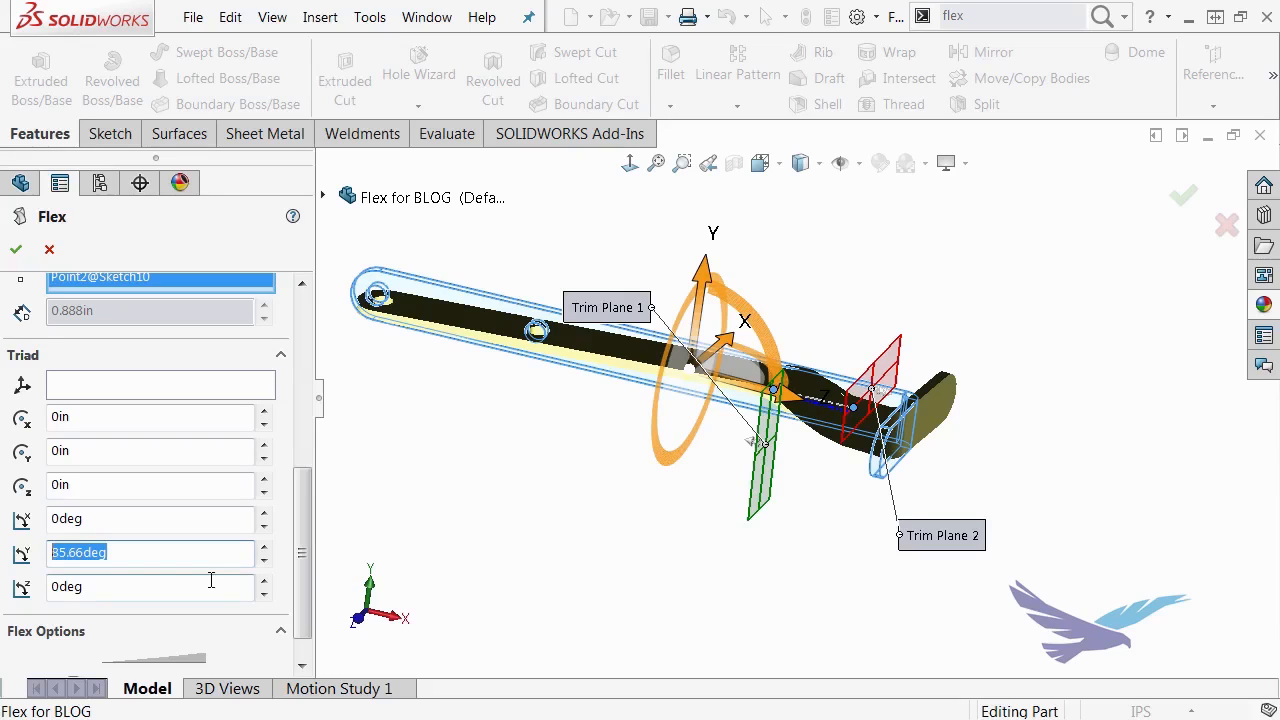
pyautogui.write('0')
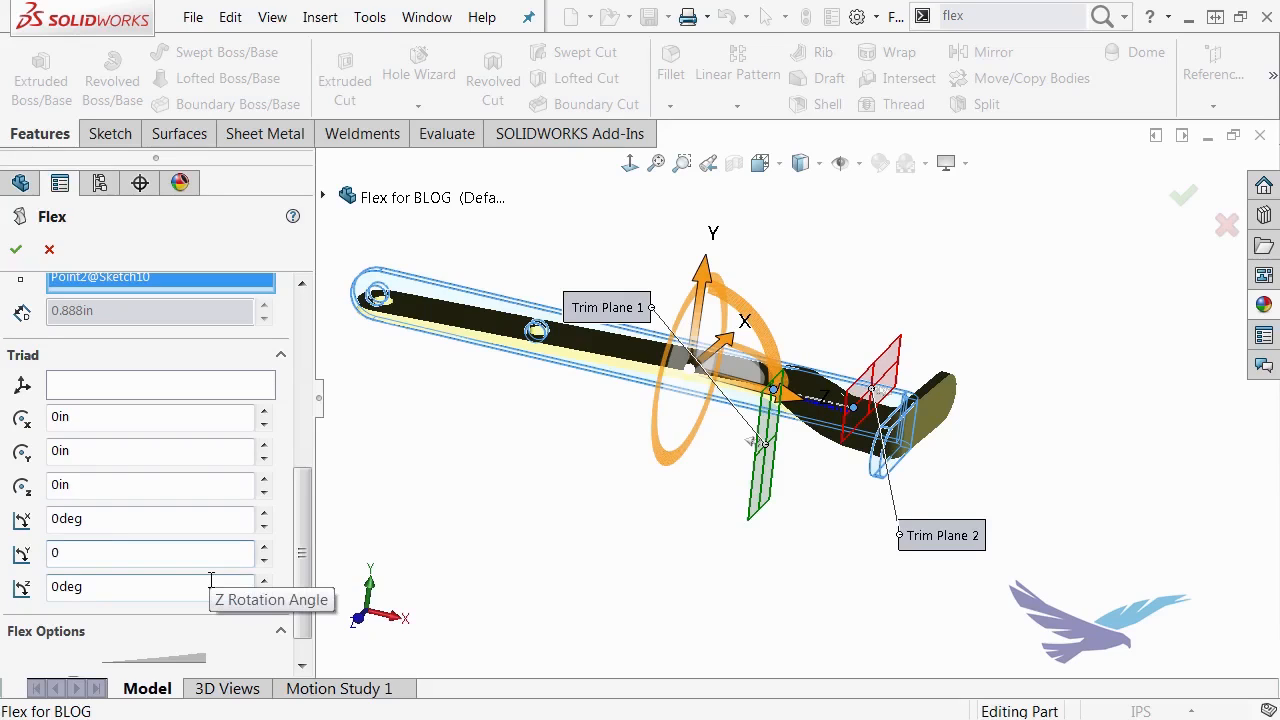
pyautogui.press('Return')
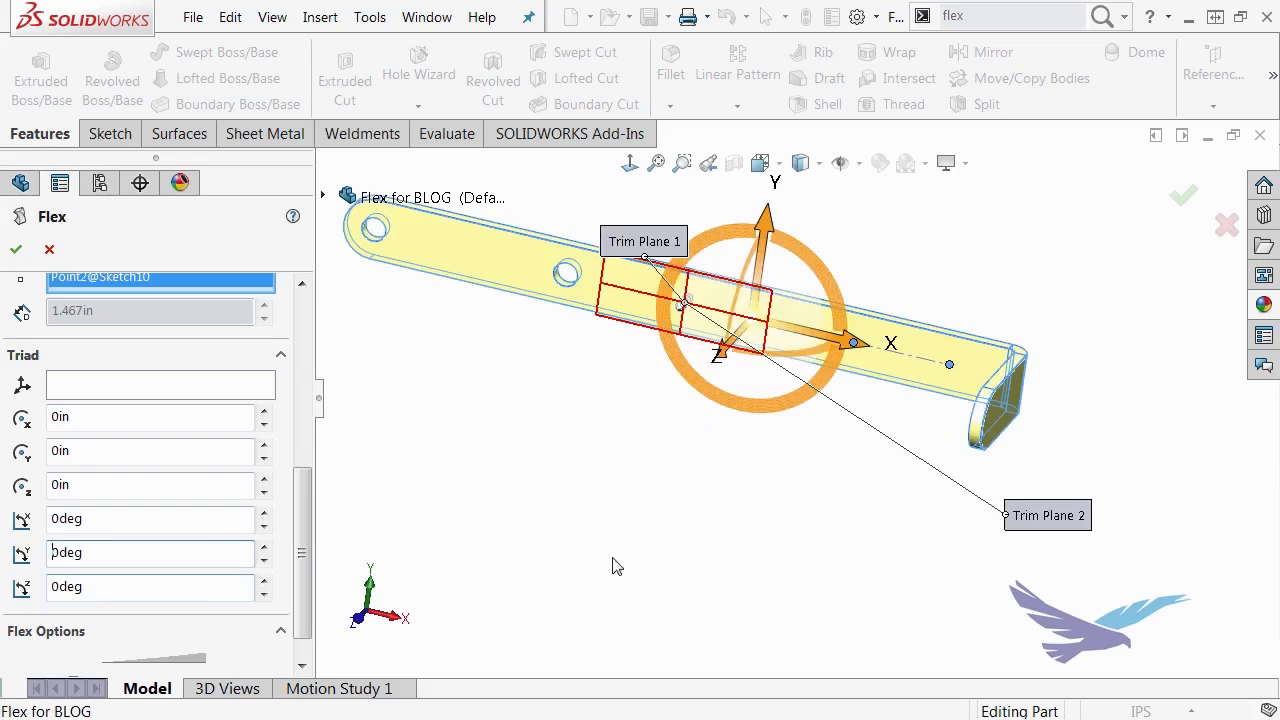
pyautogui.moveTo(871, 471); pyautogui.dragTo(815, 492, button='middle')
pyautogui.scroll(-2, 817, 498)
pyautogui.scroll(2, 770, 284)
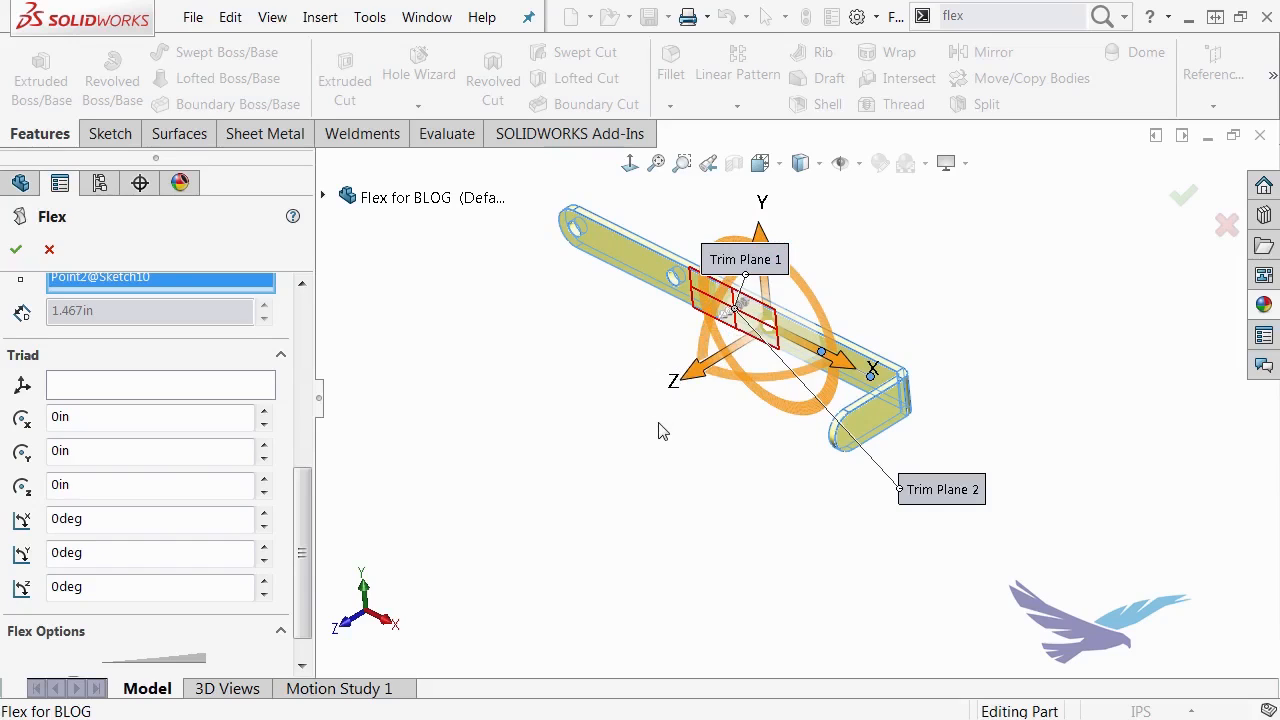
# Step: Set the Flex triad's Y rotation angle to 90 degrees and accept the Flex feature
pyautogui.moveTo(143, 552); pyautogui.dragTo(30, 548)
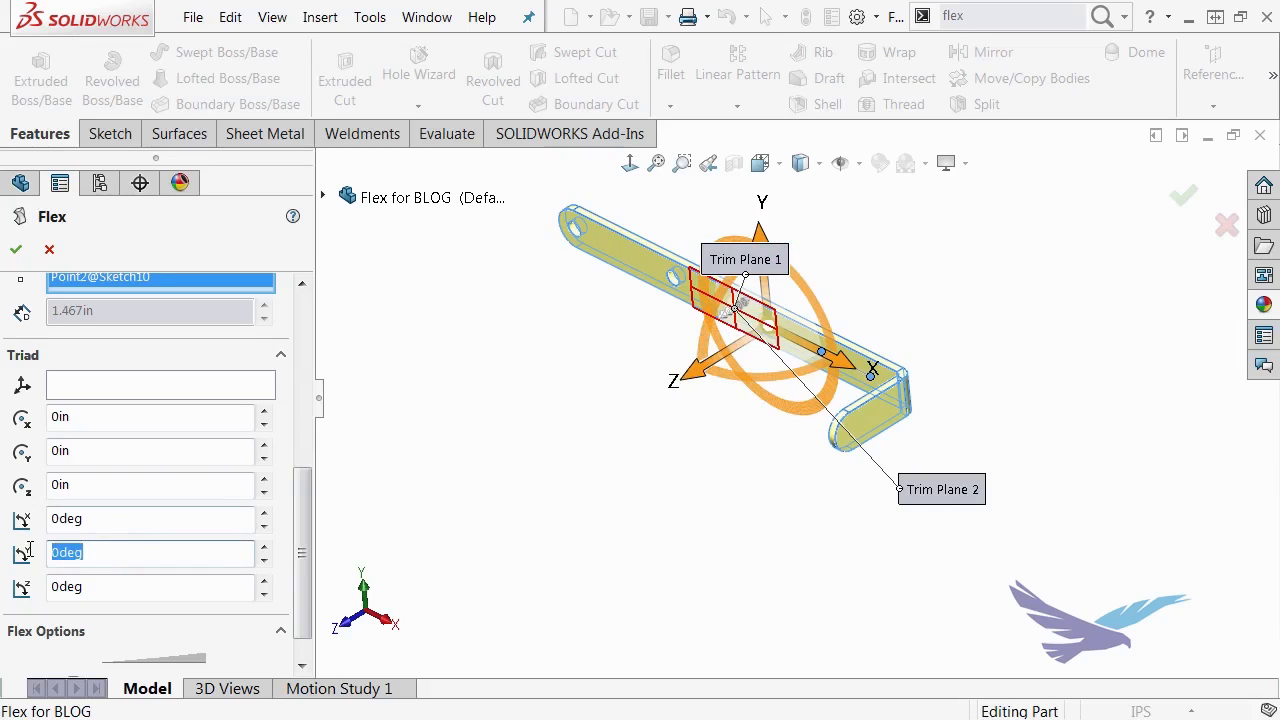
pyautogui.write('90')
pyautogui.press('Return')
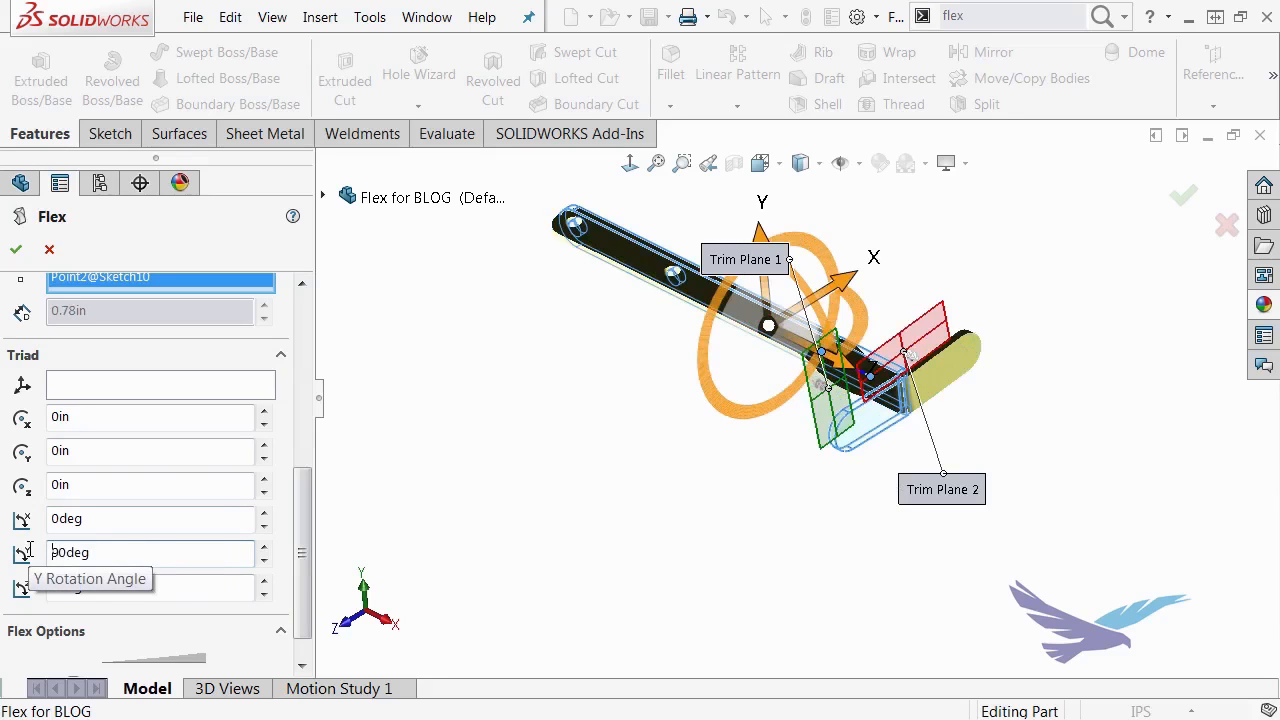
pyautogui.moveTo(666, 514); pyautogui.dragTo(692, 499, button='middle')
pyautogui.scroll(-2, 1123, 221)
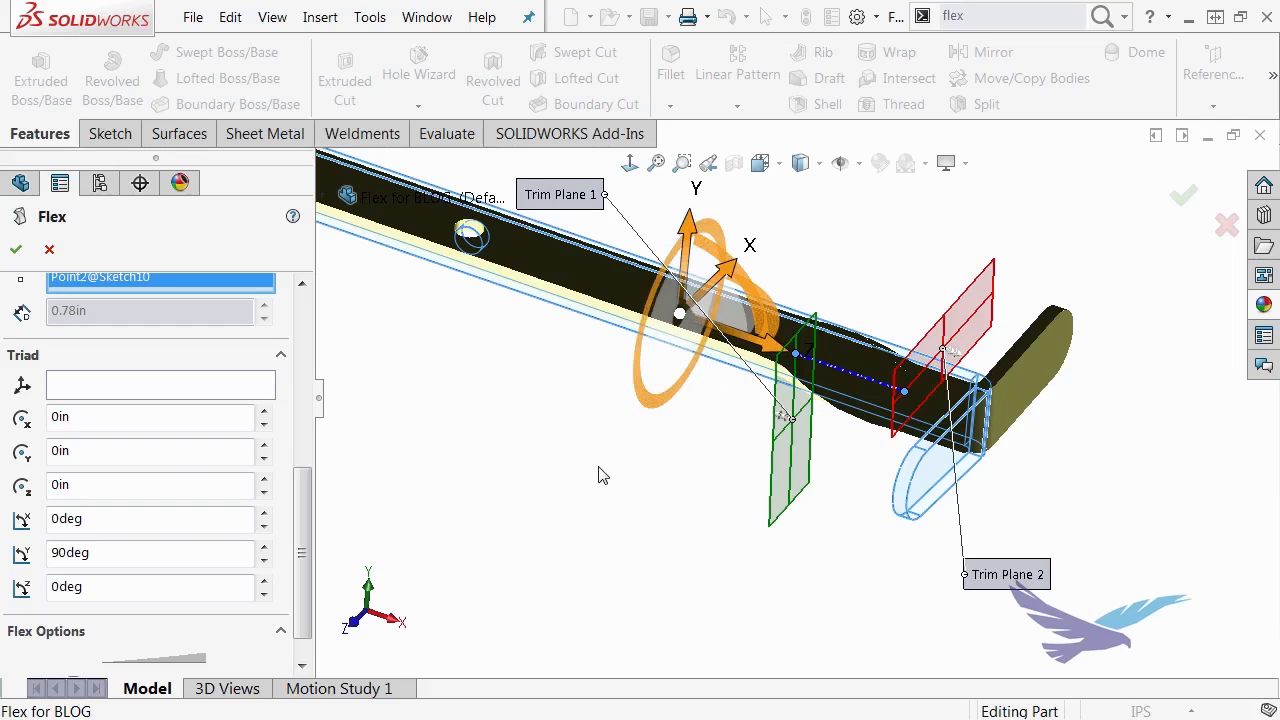
pyautogui.scroll(1, 591, 476)
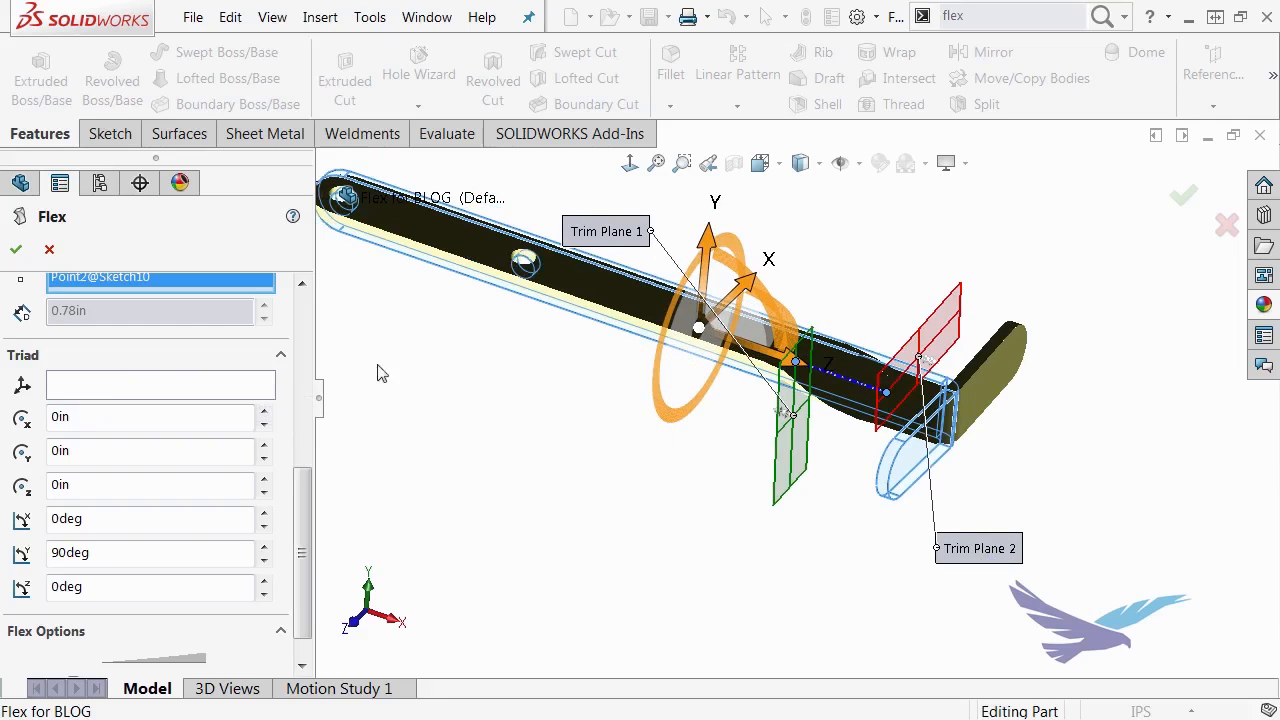
pyautogui.click(15, 246)
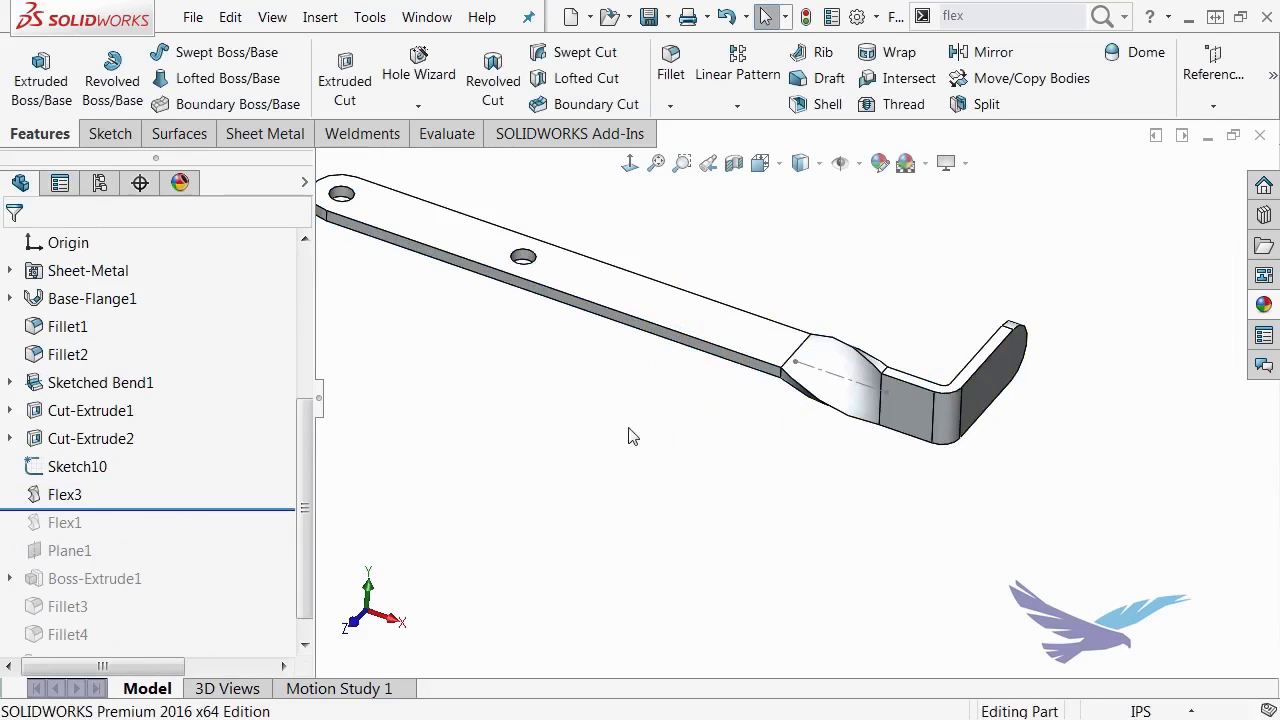
pyautogui.moveTo(639, 389); pyautogui.dragTo(611, 526, button='middle')
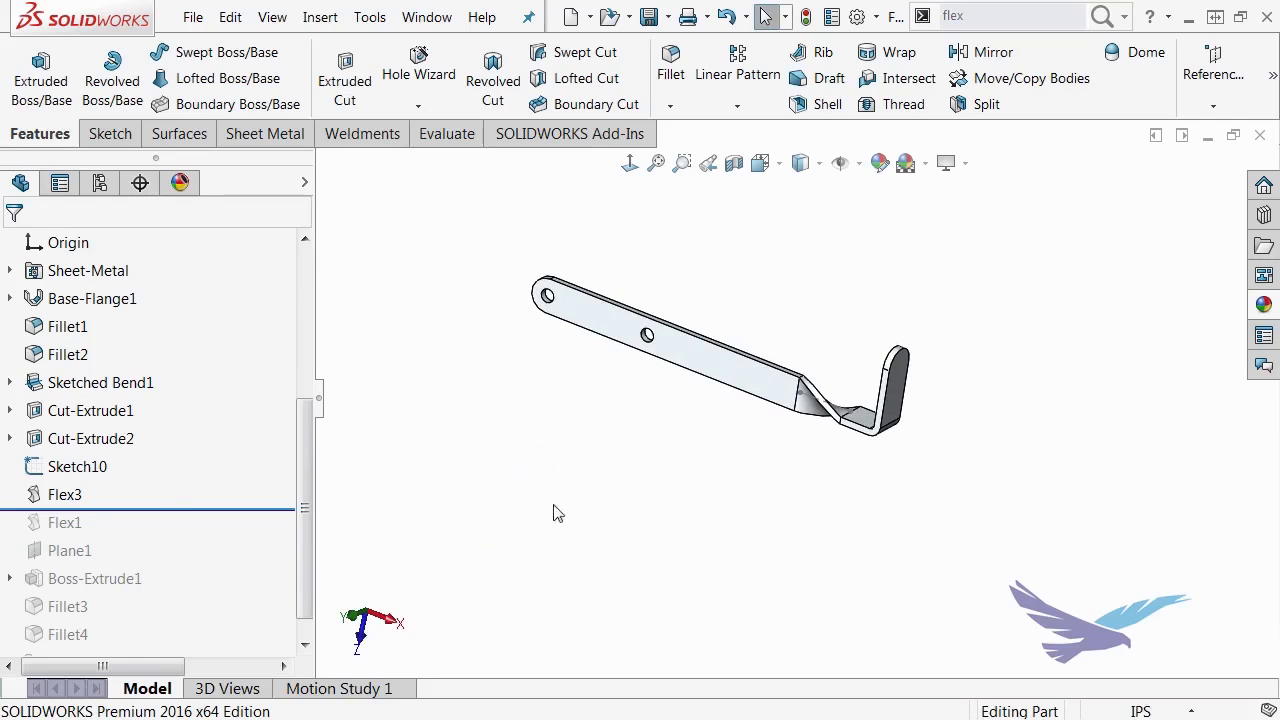
# Step: Suppress the Flex3 feature and roll the model forward to the end of the feature tree, past Flat-Pattern
pyautogui.click(66, 494)
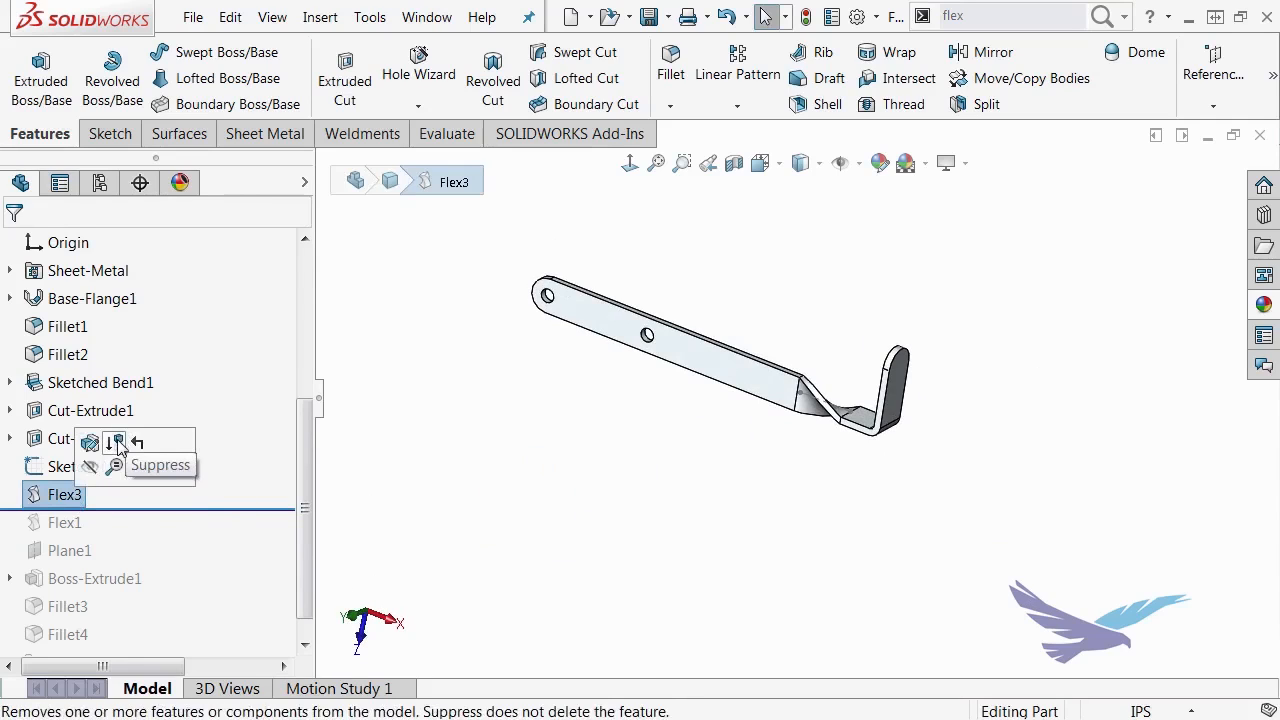
pyautogui.click(110, 449)
pyautogui.moveTo(185, 517); pyautogui.dragTo(176, 673)
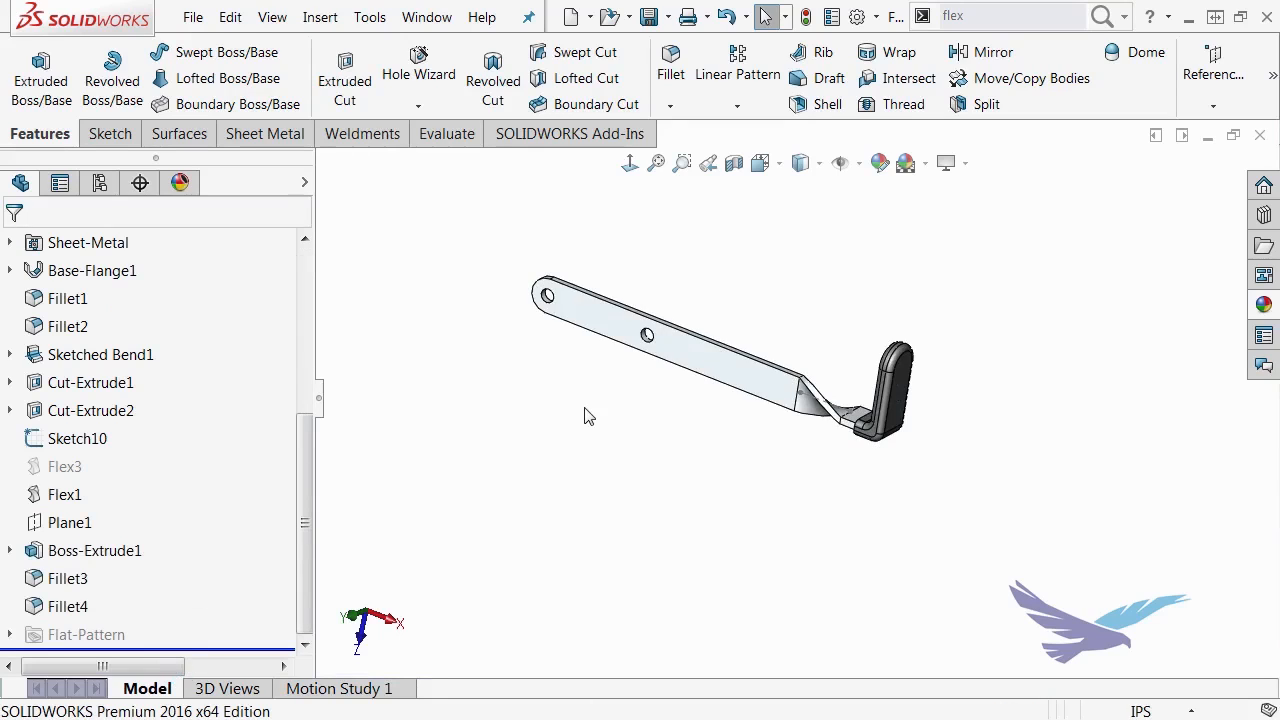
# Step: Highlight Boss-Extrude1, Fillet3 and Fillet4 one by one to examine the features forming the cover on the bent tab
pyautogui.moveTo(588, 416); pyautogui.dragTo(780, 483, button='middle')
pyautogui.scroll(-3, 1098, 392)
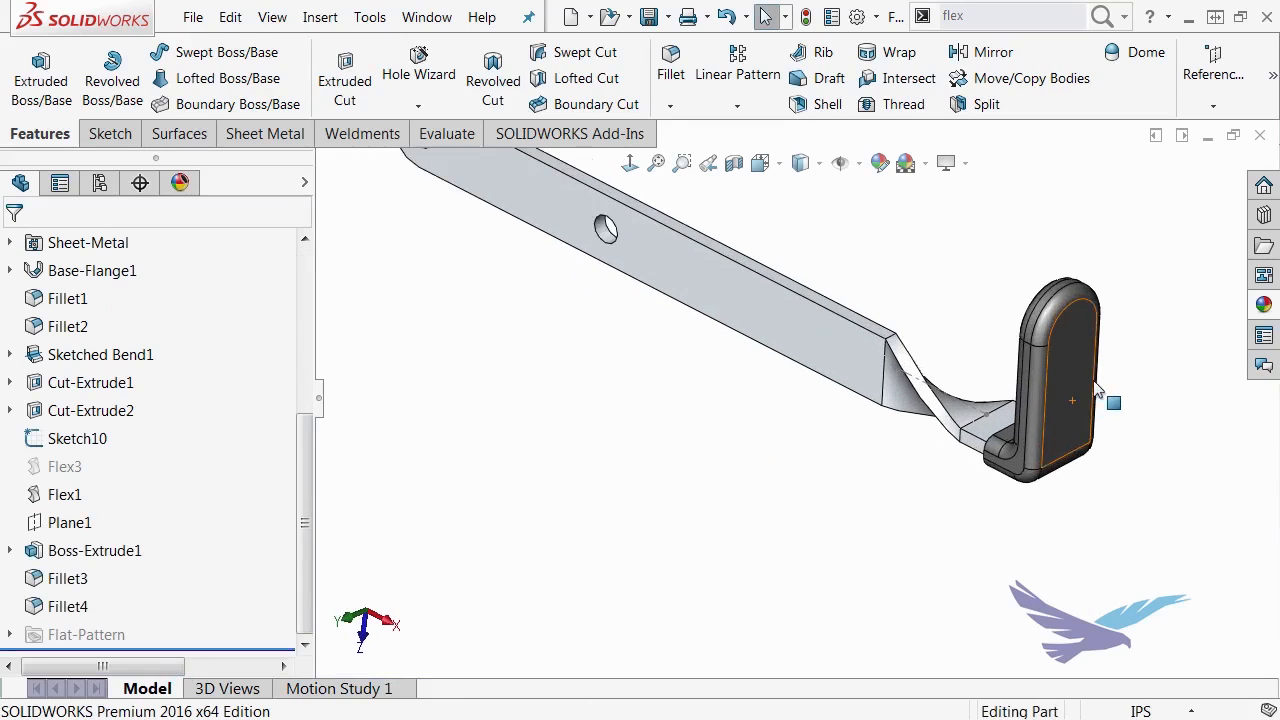
pyautogui.scroll(-1, 1098, 392)
pyautogui.click(80, 552)
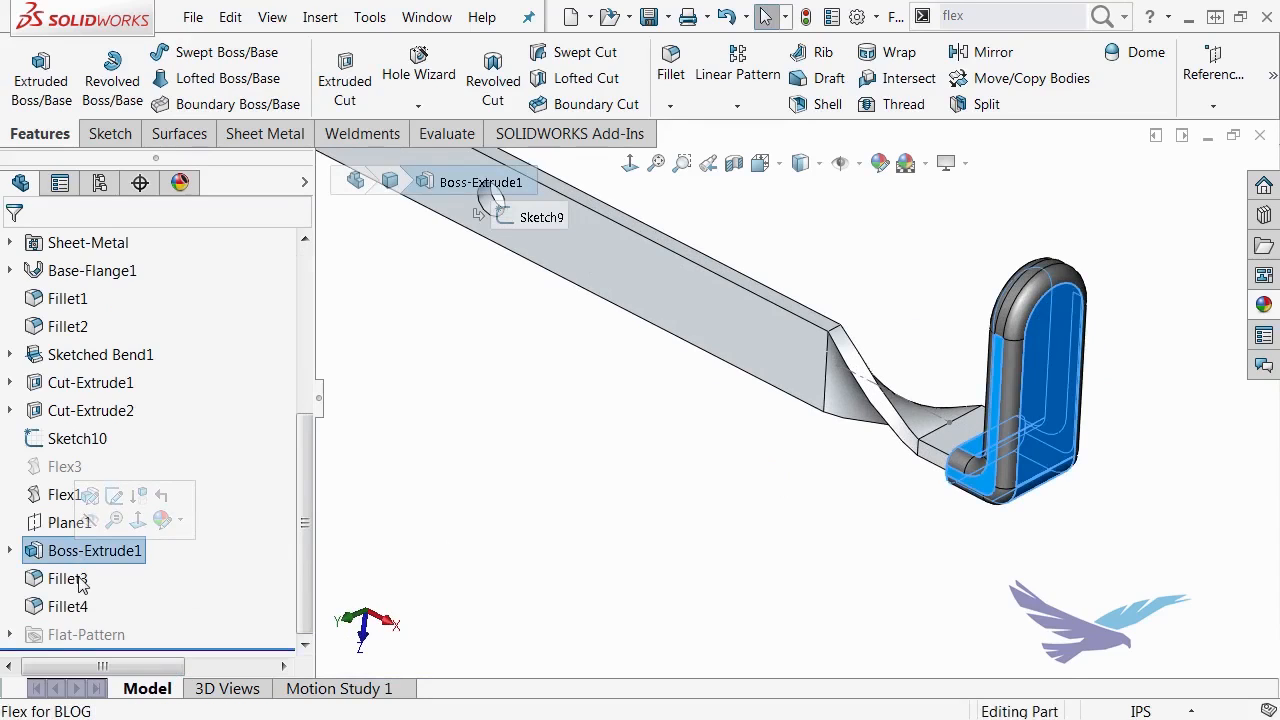
pyautogui.click(80, 582)
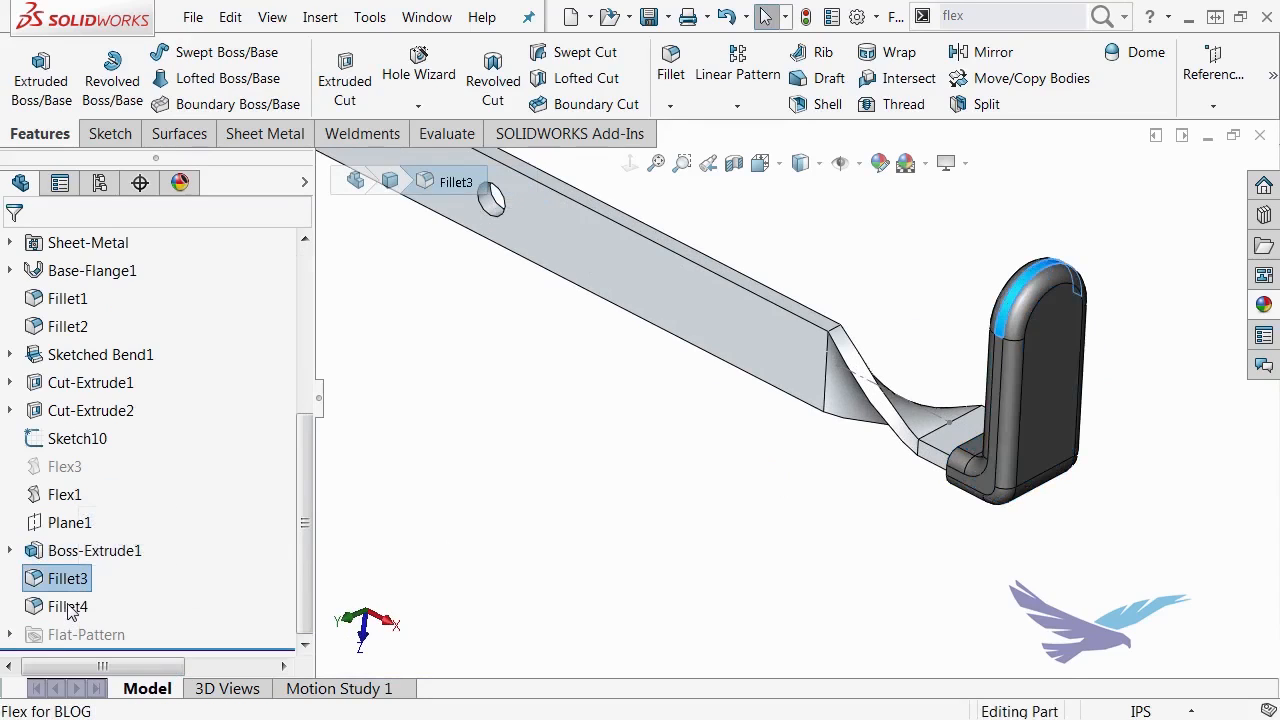
pyautogui.click(76, 606)
# Step: Expand the cut list with its Sheet<1> and Cut-List-Item1 folders, and highlight the Flex1 and Fillet4 bodies in turn
pyautogui.moveTo(309, 547); pyautogui.dragTo(307, 378)
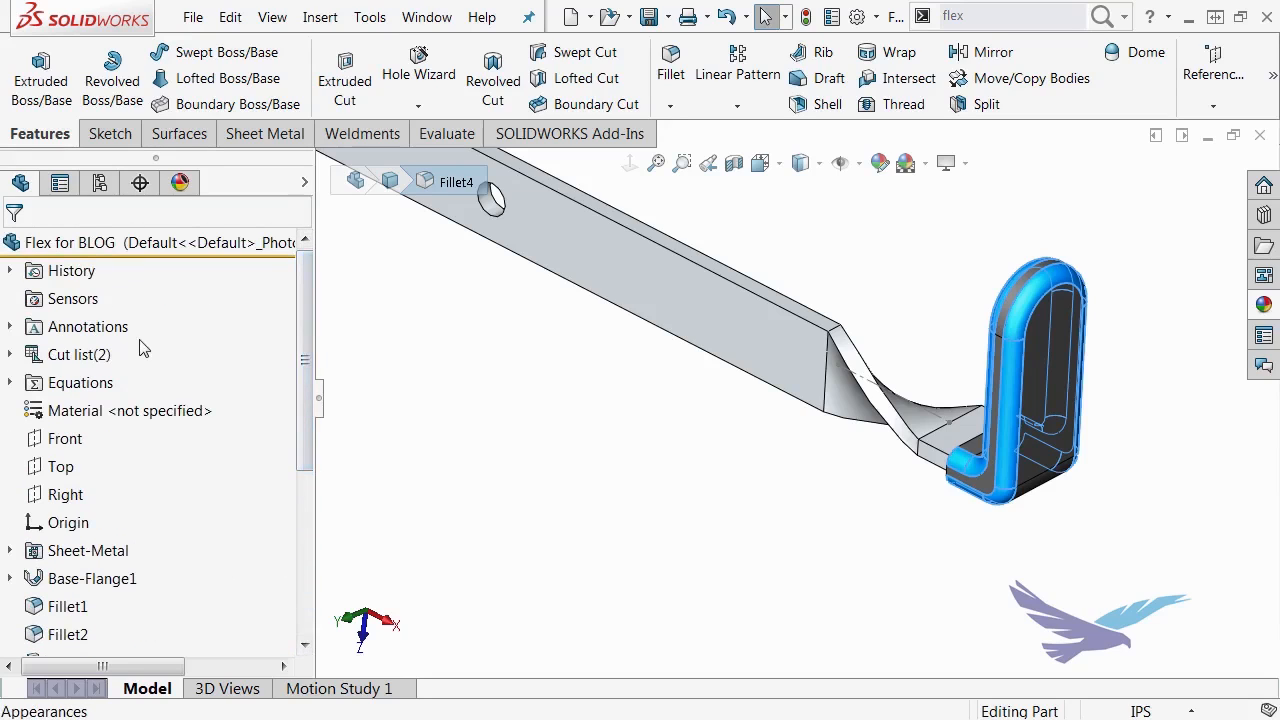
pyautogui.click(10, 355)
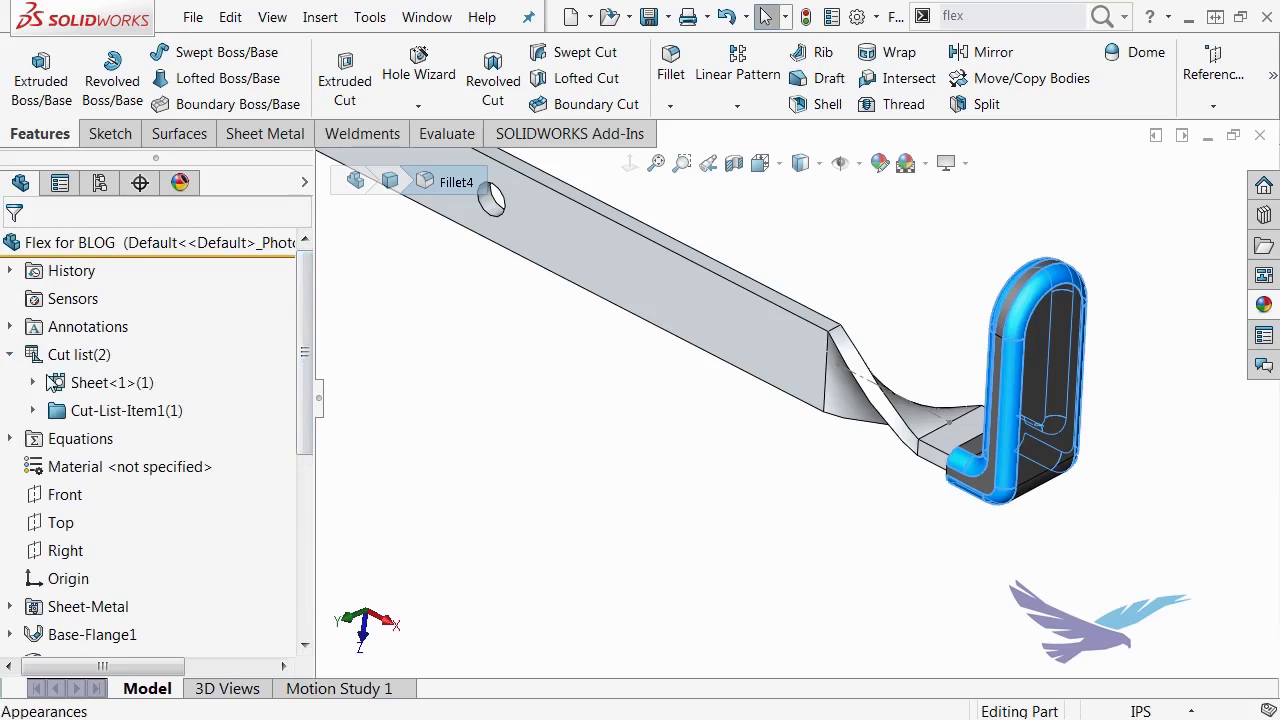
pyautogui.click(32, 382)
pyautogui.click(104, 410)
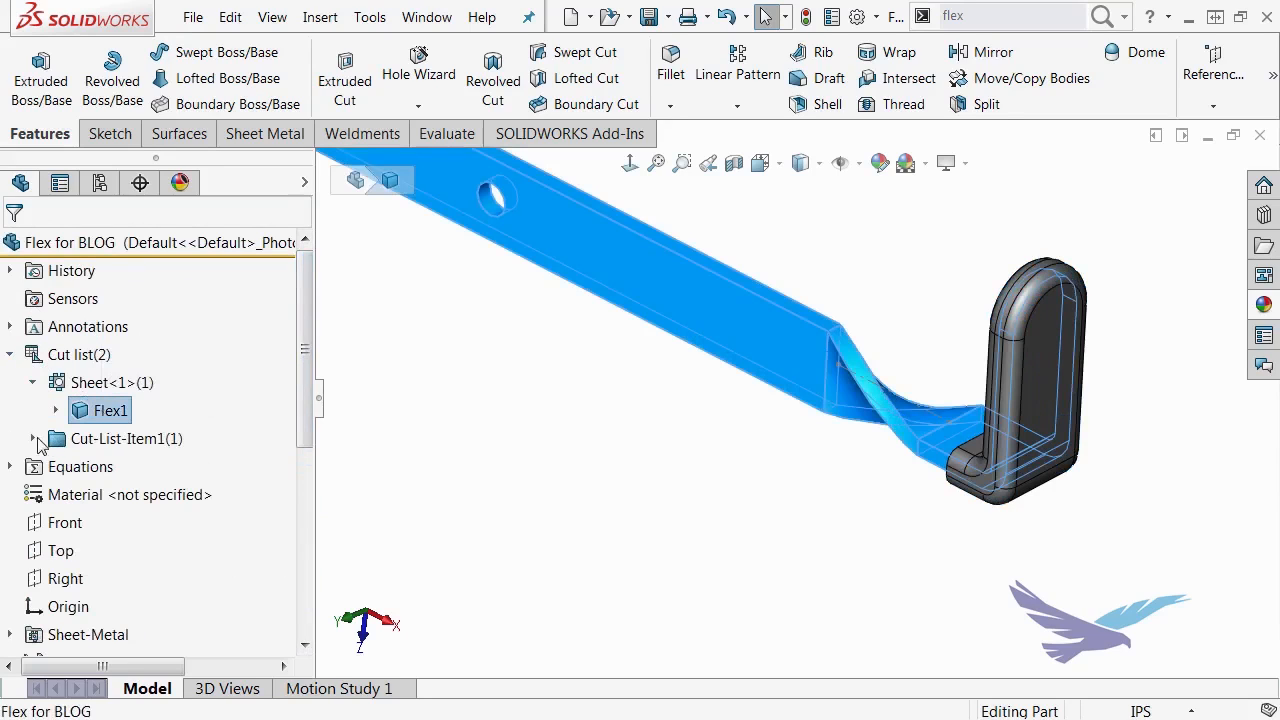
pyautogui.click(33, 439)
pyautogui.click(110, 467)
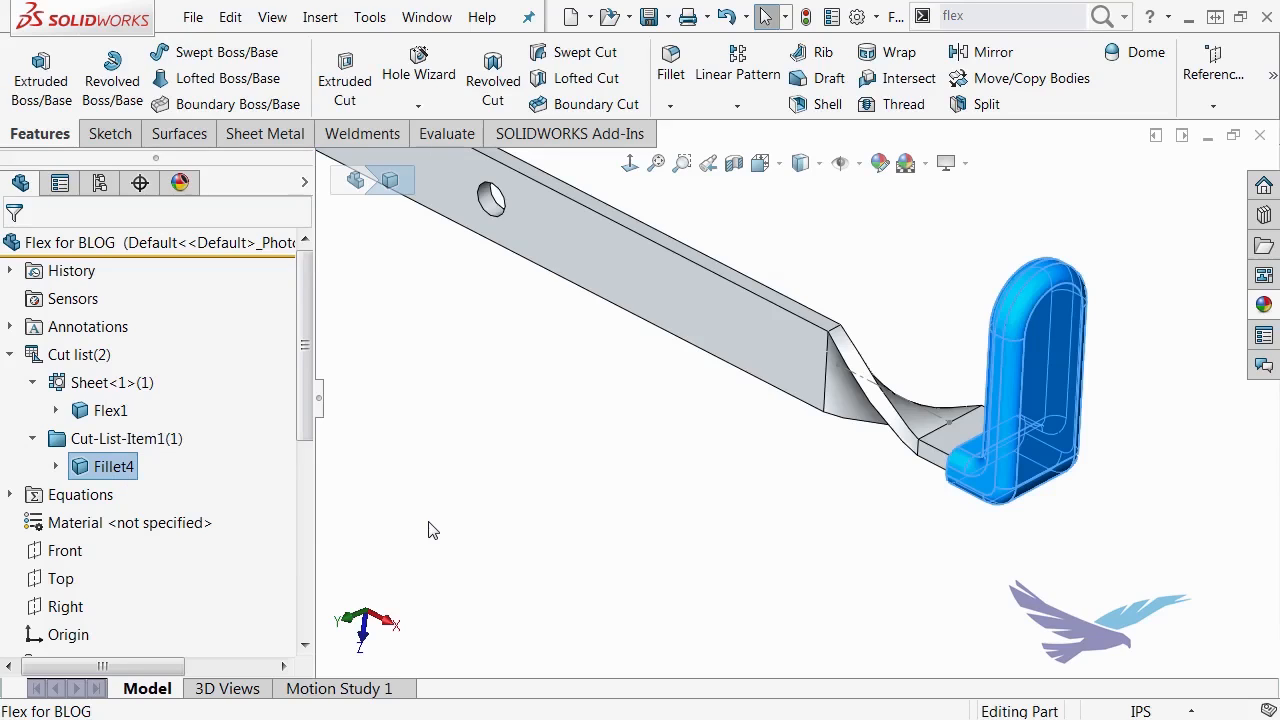
pyautogui.click(474, 494)
pyautogui.scroll(3, 474, 494)
pyautogui.scroll(-3, 800, 400)
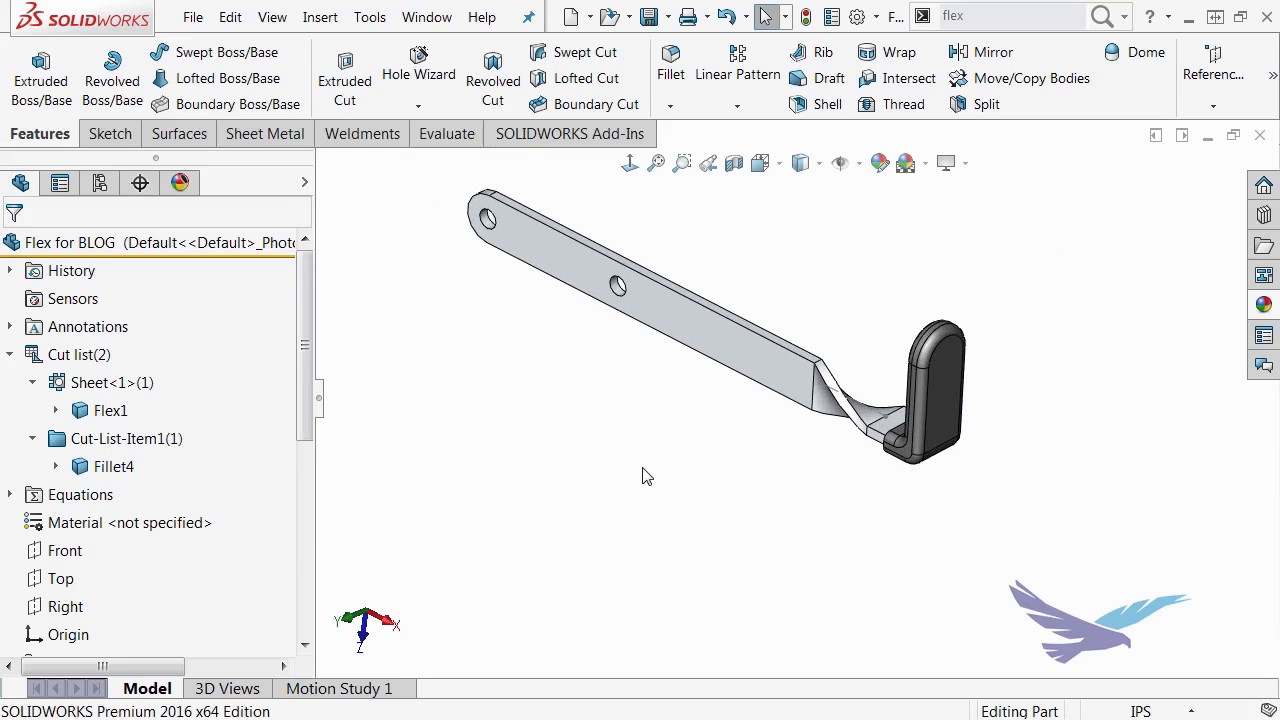
# Step: Switch to the snare assembly document and view the drum on its stand from above
pyautogui.hotkey('ctrl', 'Tab')
pyautogui.hotkey('ctrl', 'Tab')
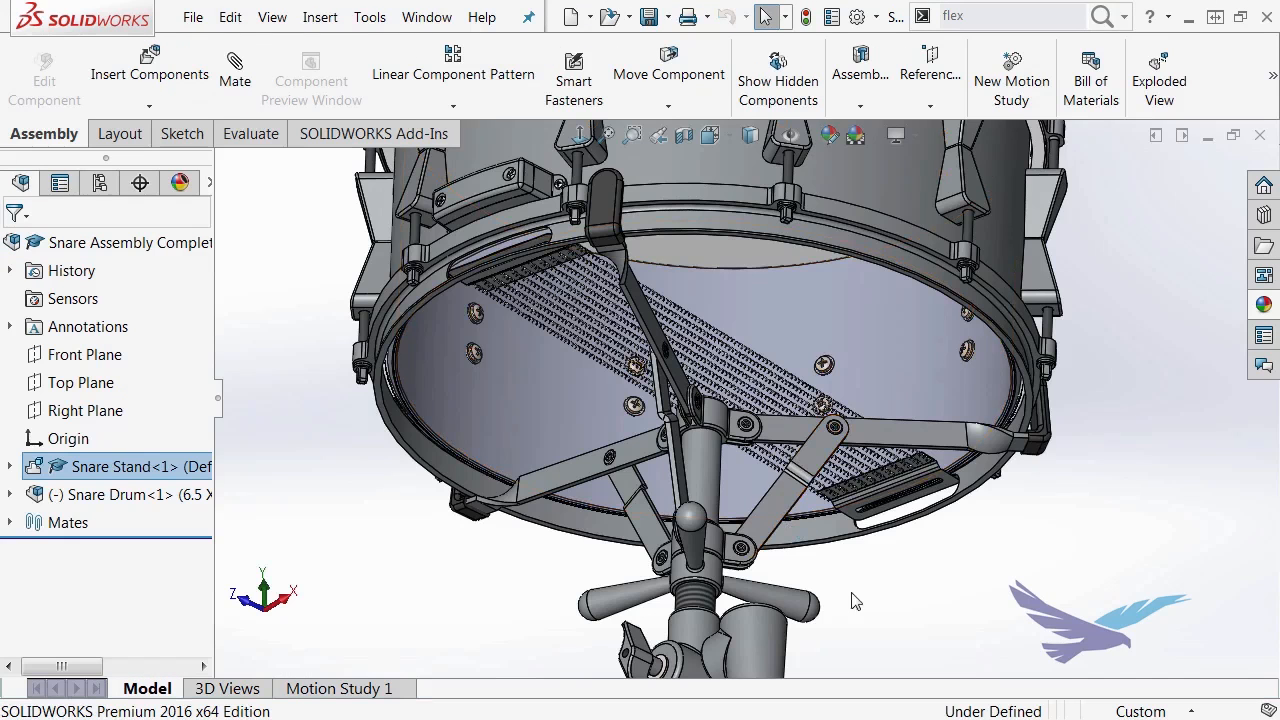
pyautogui.scroll(2, 866, 584)
pyautogui.moveTo(895, 521); pyautogui.dragTo(835, 672, button='middle')
pyautogui.scroll(3, 863, 538)
pyautogui.moveTo(849, 516); pyautogui.dragTo(891, 572, button='middle')
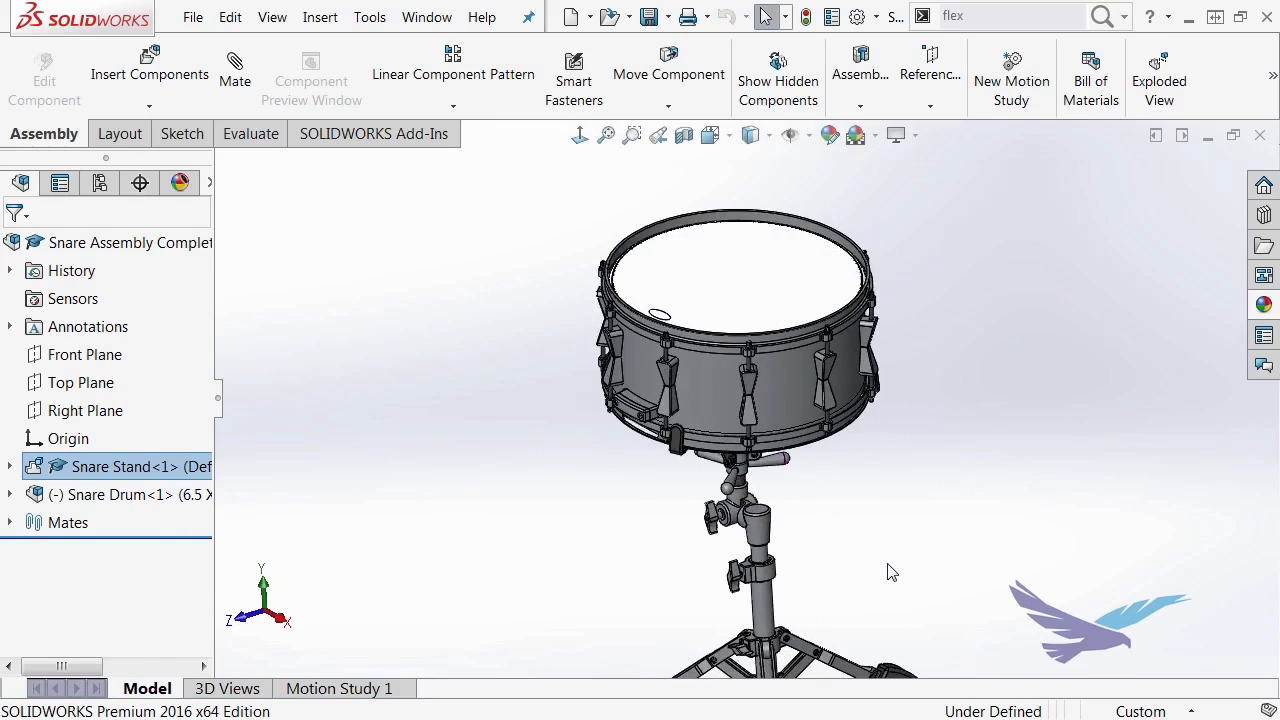